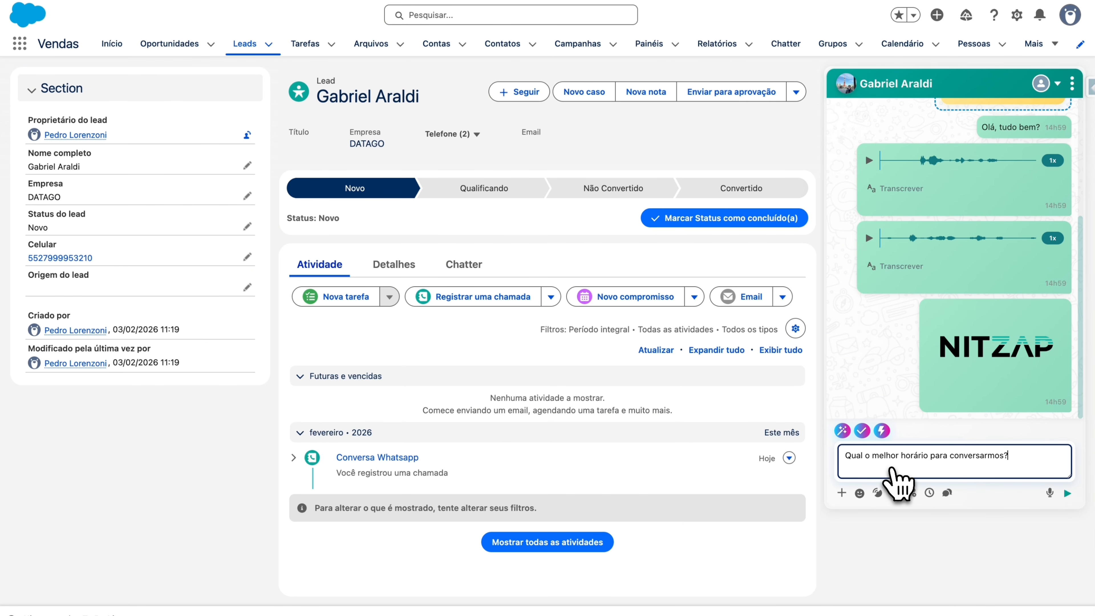
# Step: Delete the AI-drafted suggested question from the lead's WhatsApp message box
pyautogui.scroll(3, 918, 278)
pyautogui.scroll(3, 918, 280)
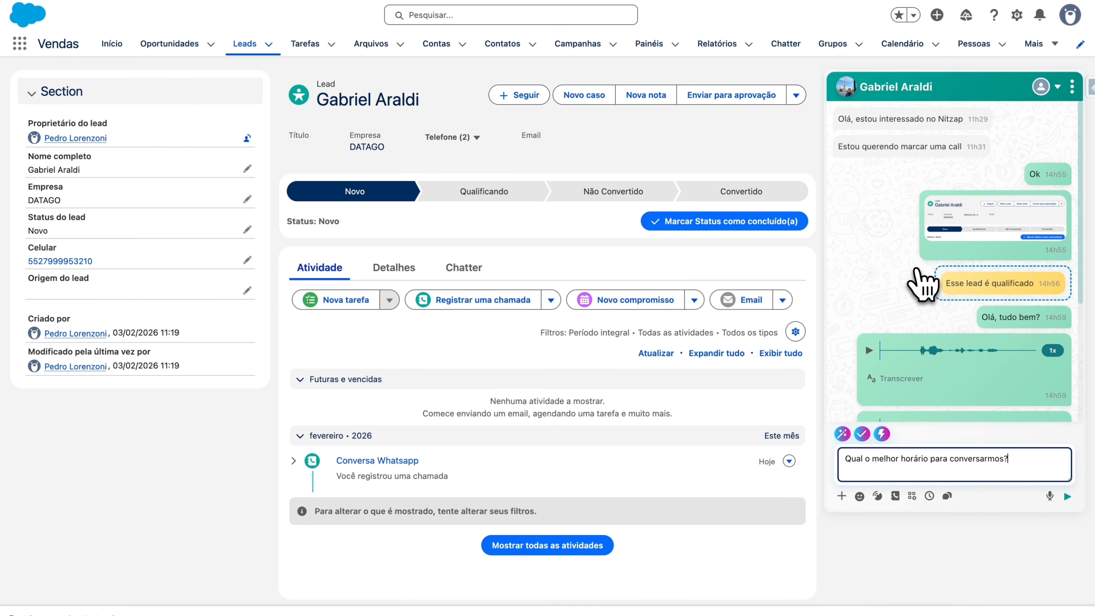
pyautogui.moveTo(838, 114); pyautogui.dragTo(963, 116)
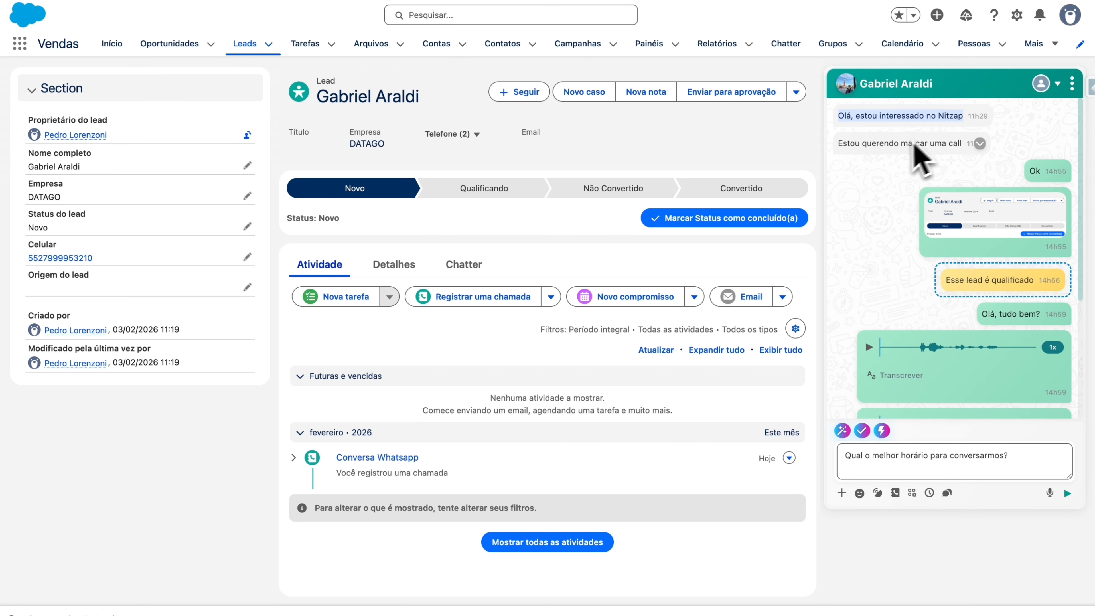
pyautogui.click(897, 140)
pyautogui.tripleClick(946, 451)
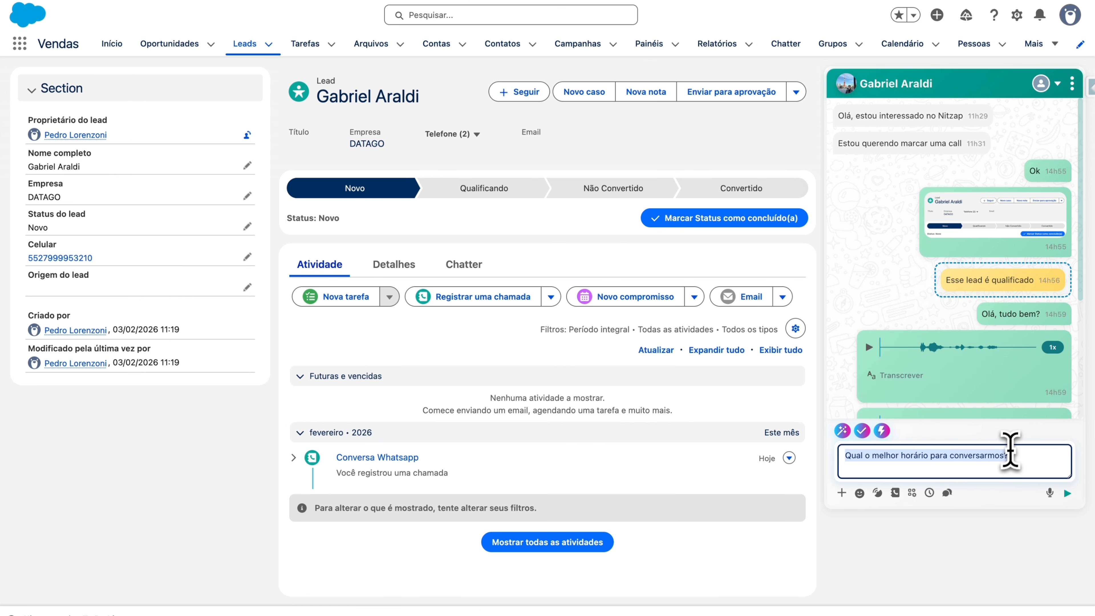
pyautogui.press('BackSpace')
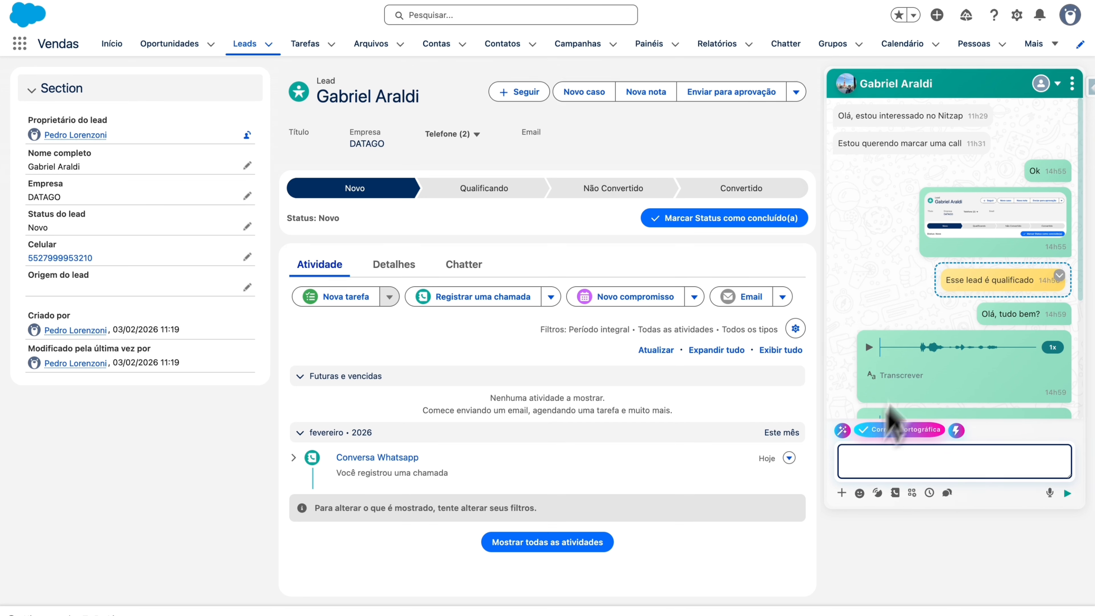
pyautogui.click(980, 144)
pyautogui.click(1002, 171)
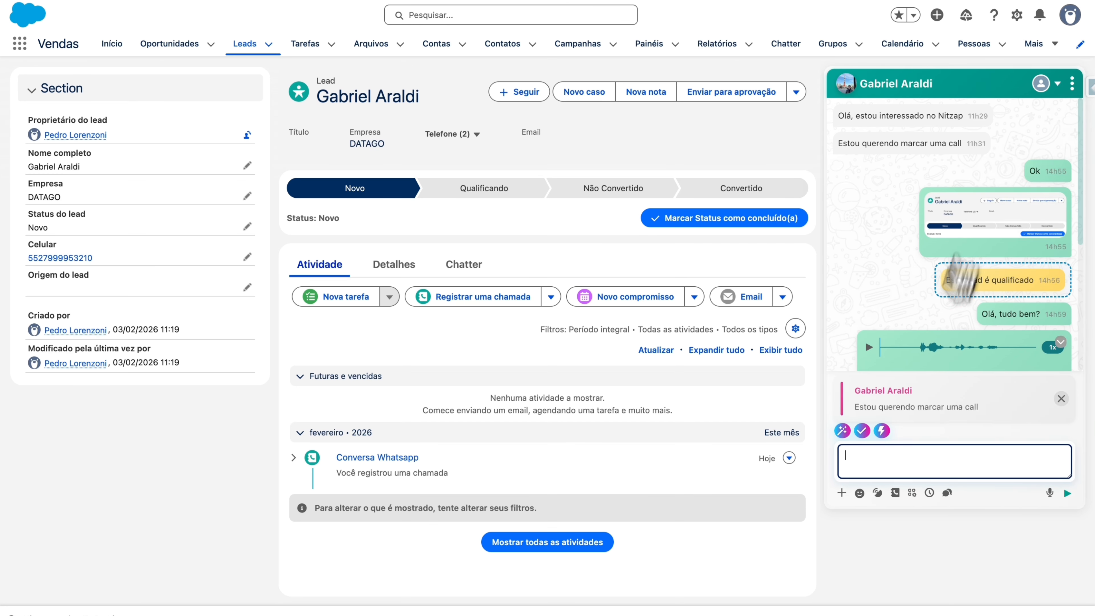
pyautogui.click(908, 460)
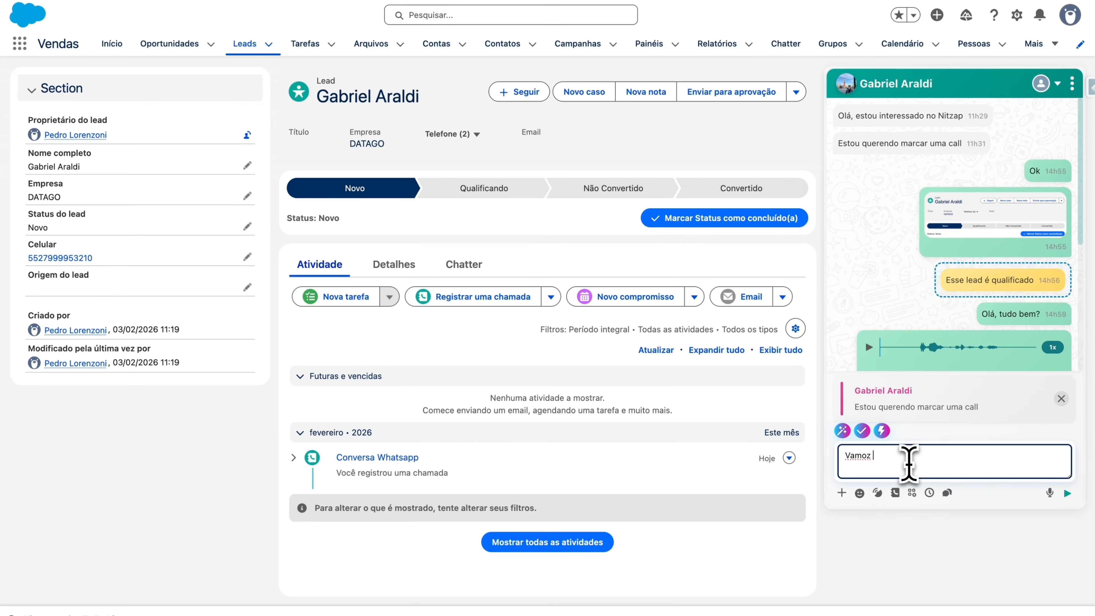
pyautogui.write('Vamoz faze dia 10? O que axa?')
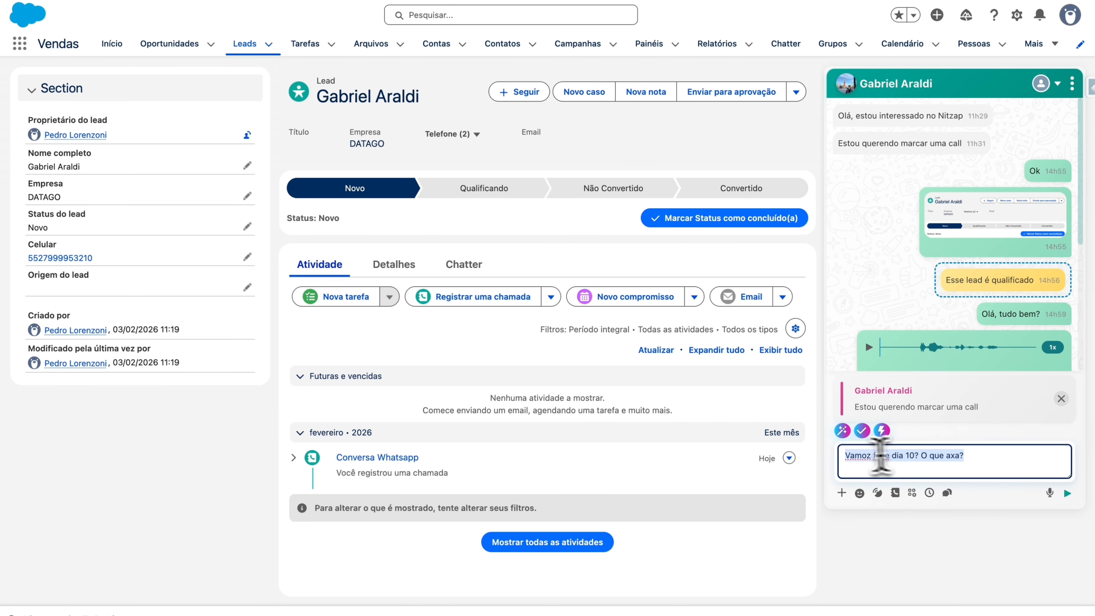
pyautogui.doubleClick(845, 455)
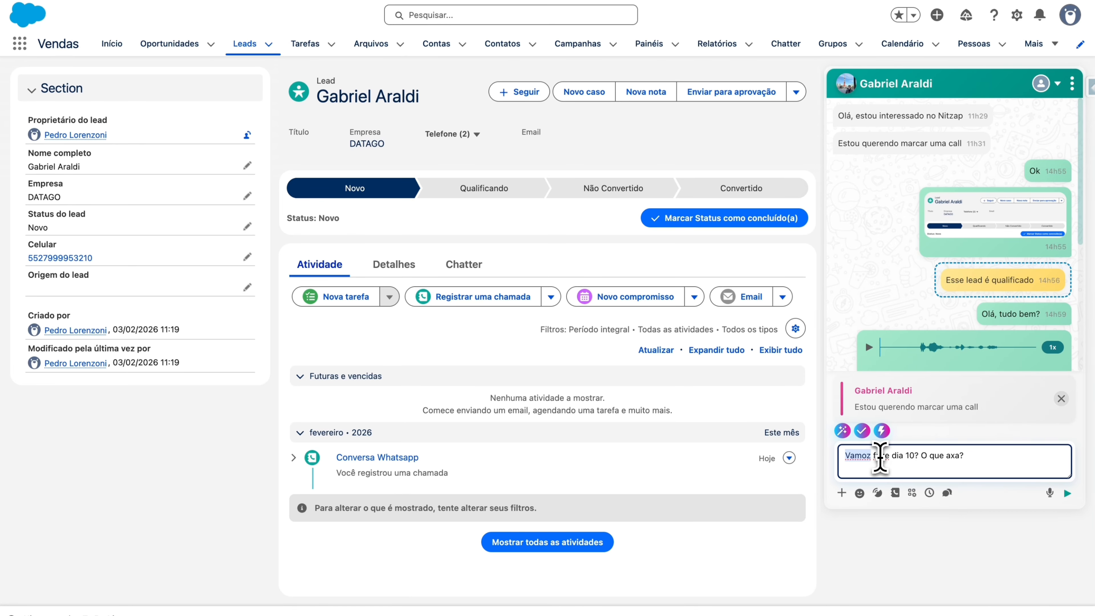
pyautogui.doubleClick(880, 457)
pyautogui.tripleClick(951, 456)
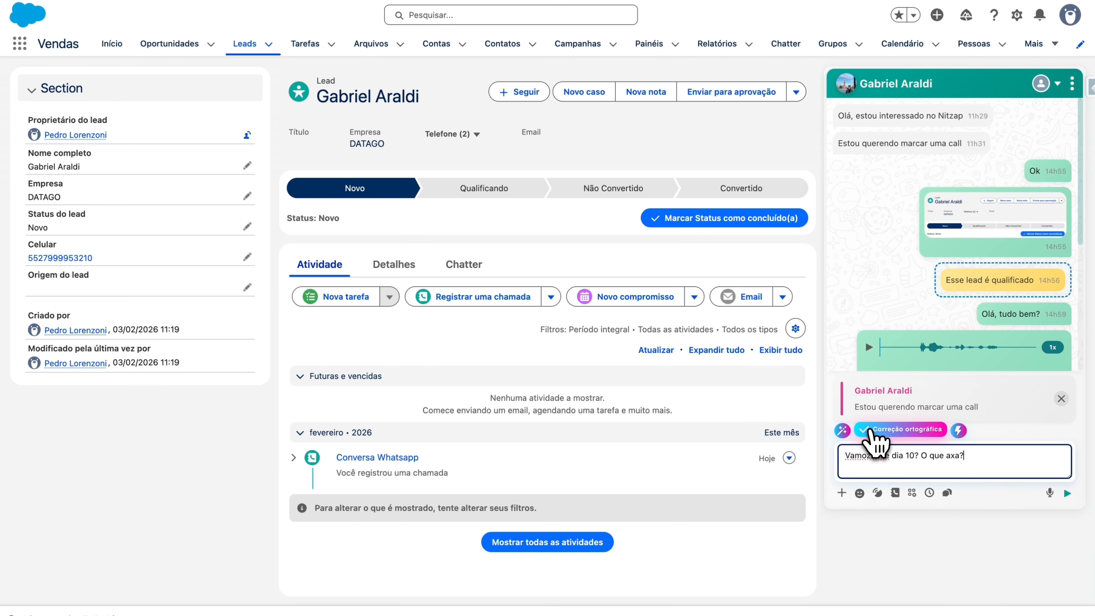
pyautogui.click(872, 432)
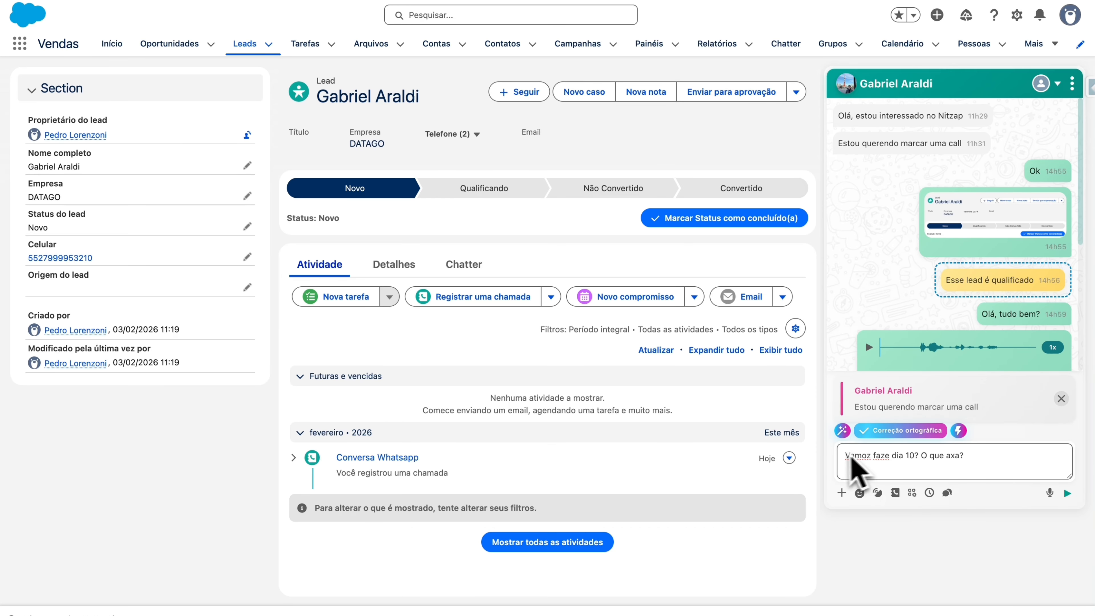
pyautogui.tripleClick(970, 464)
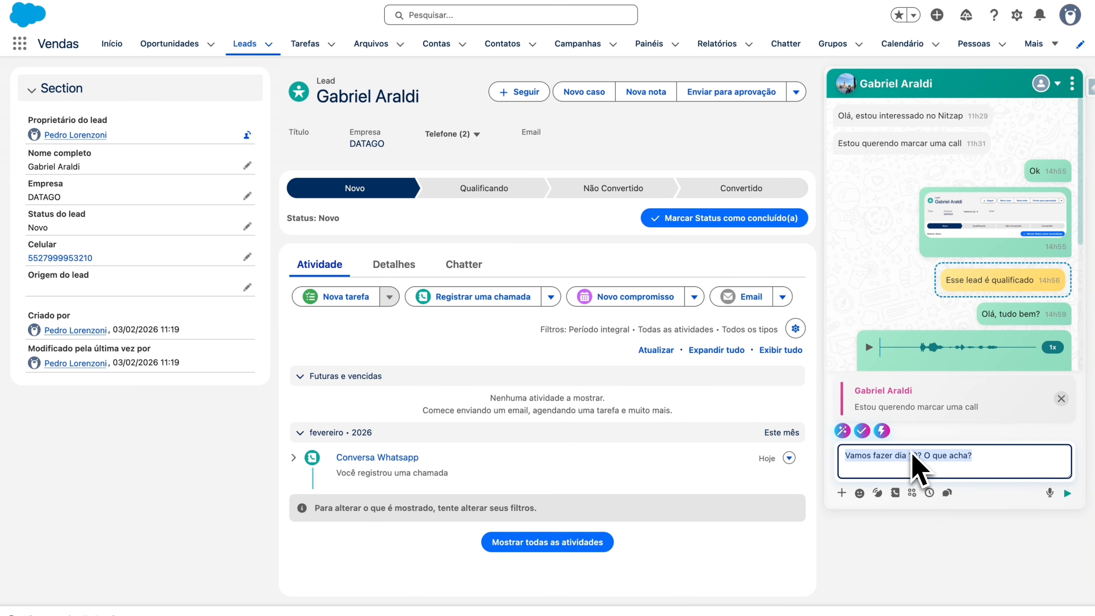
pyautogui.press('BackSpace')
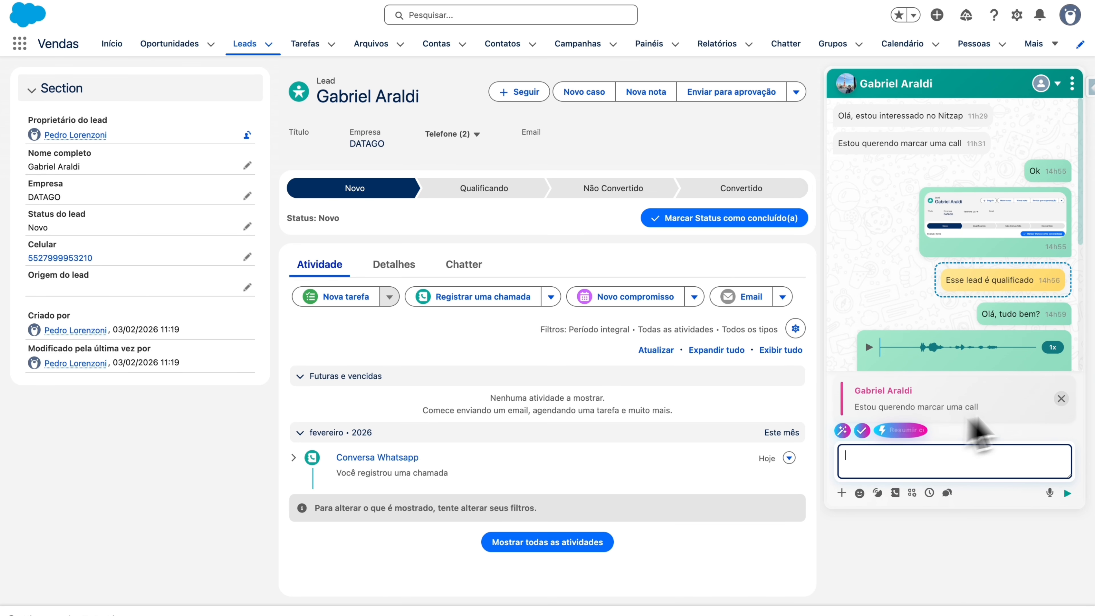
pyautogui.click(1061, 398)
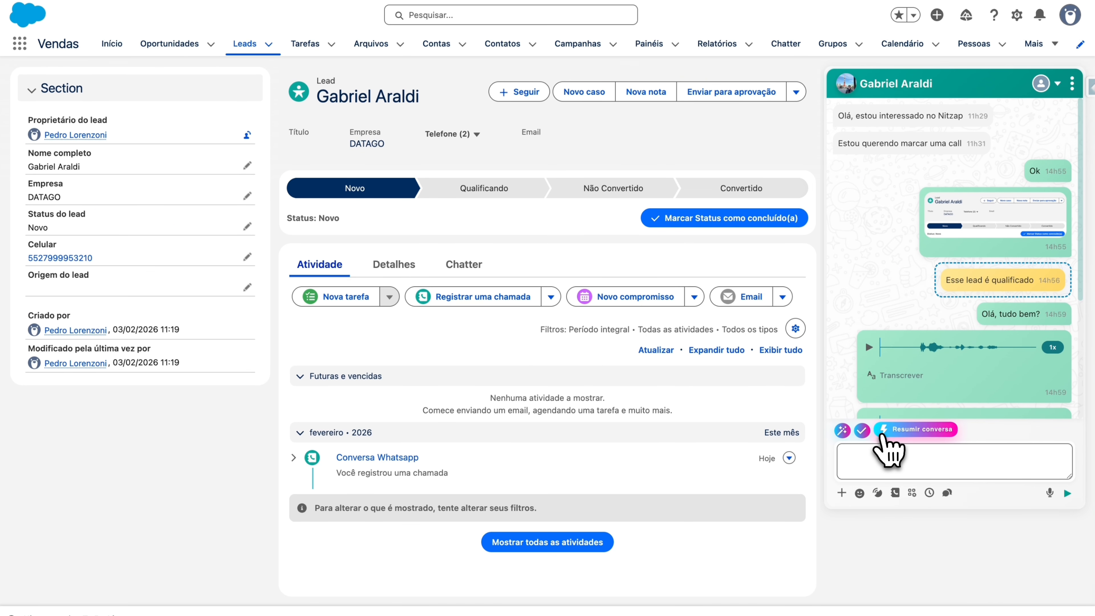
# Step: Generate a conversation summary from 28 January 18:01 to 3 February 16:00 with Gerar Resumo
pyautogui.click(884, 431)
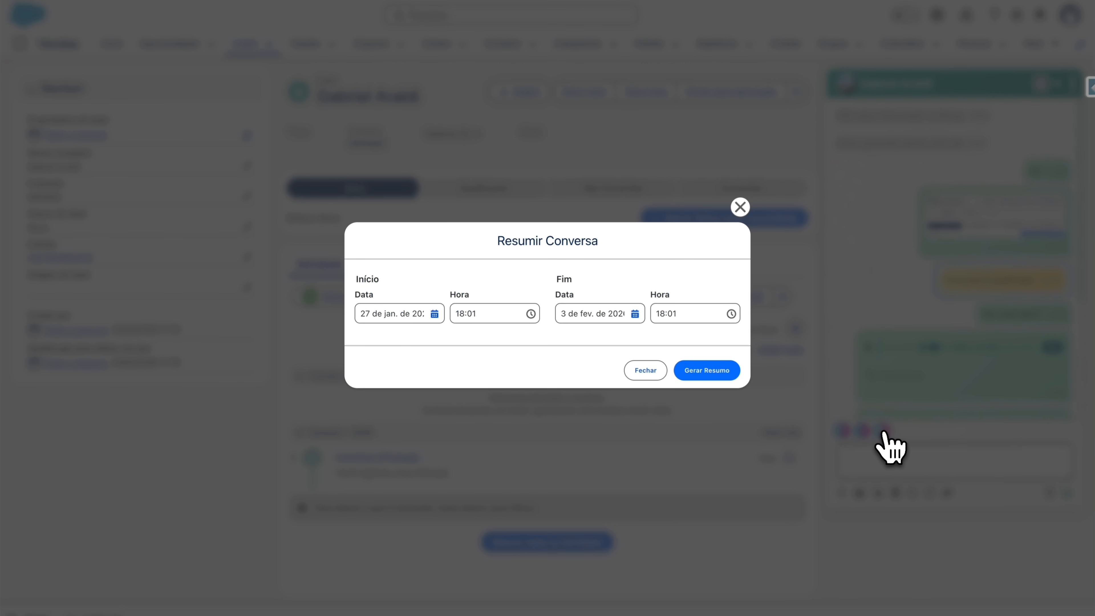
pyautogui.click(413, 315)
pyautogui.click(431, 314)
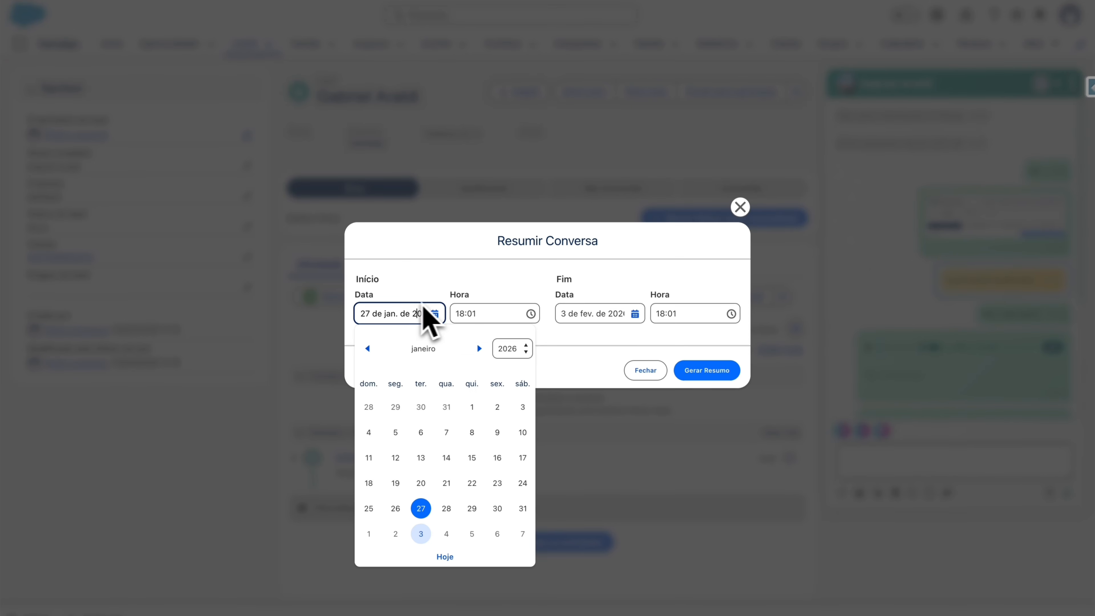
pyautogui.click(446, 509)
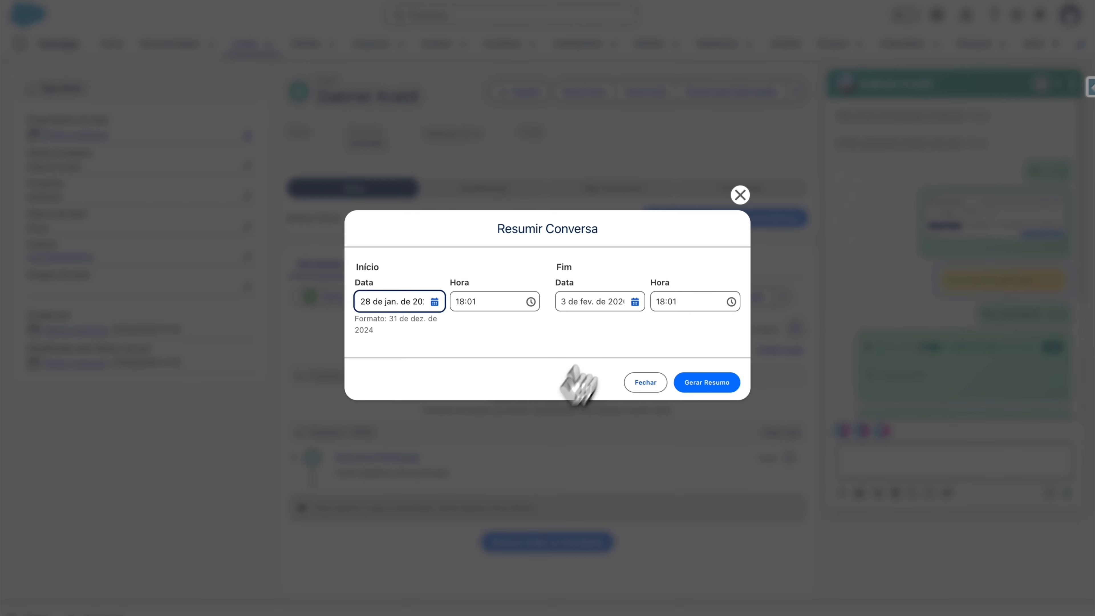
pyautogui.click(601, 302)
pyautogui.click(704, 301)
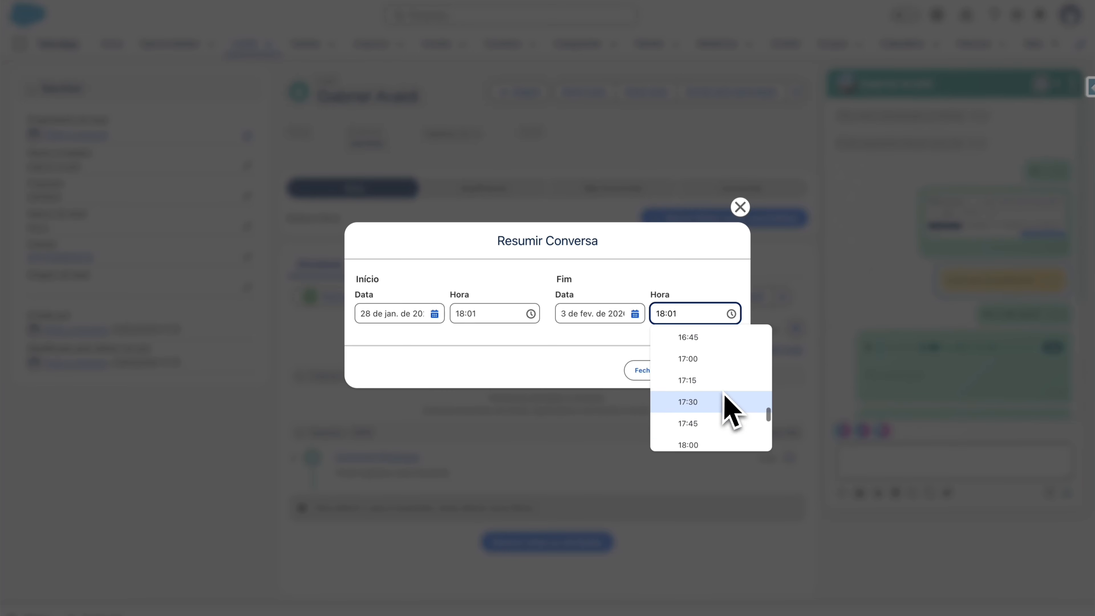
pyautogui.scroll(3, 729, 405)
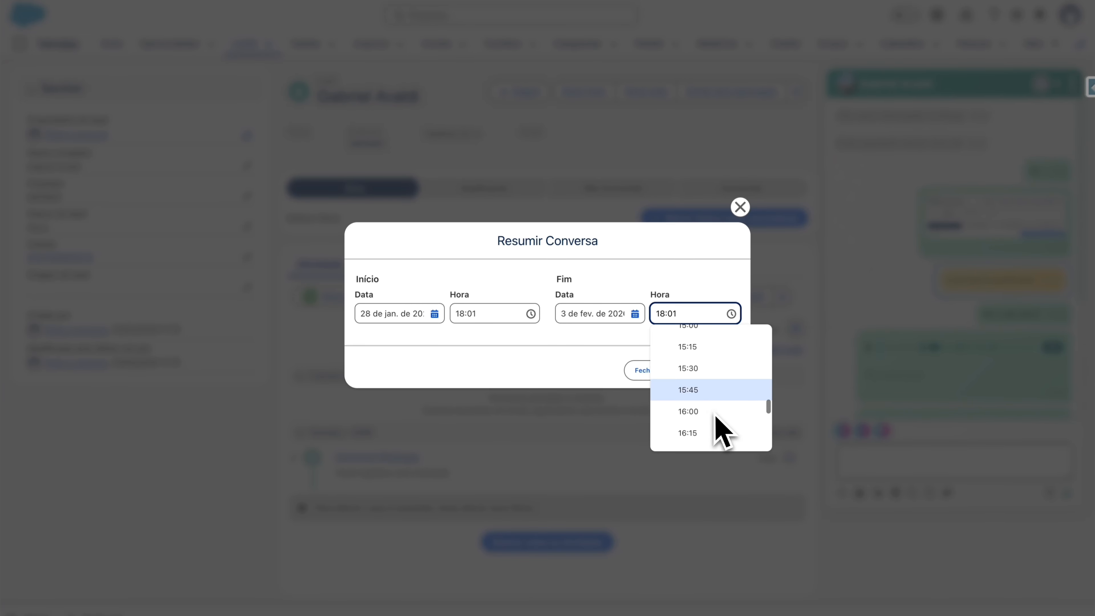
pyautogui.click(712, 407)
pyautogui.click(703, 371)
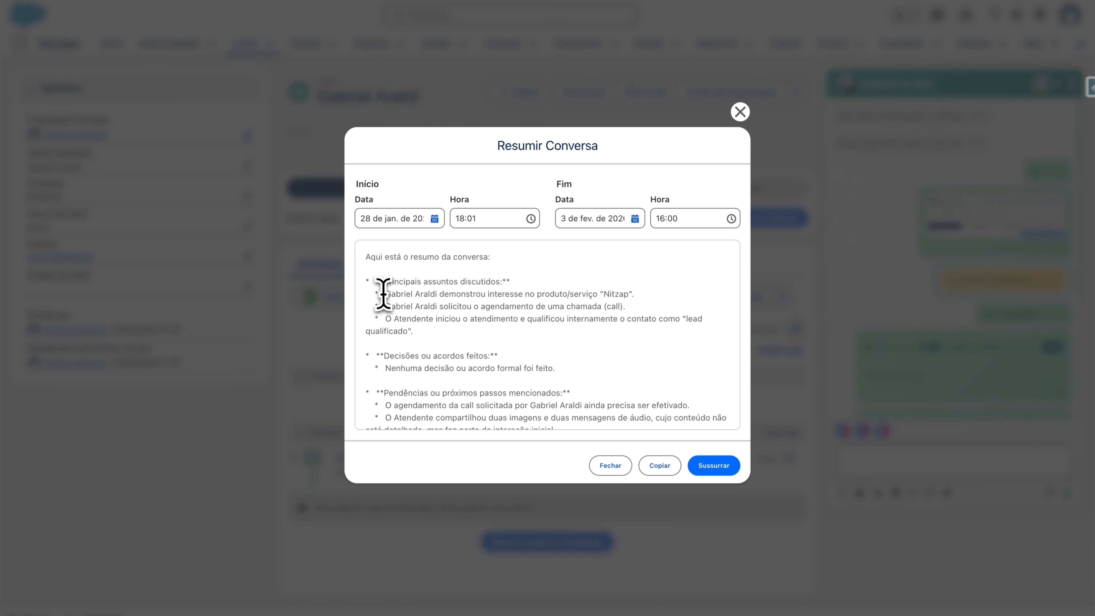
# Step: Review the summary's Nitzap interest, call scheduling and pending call lines, then copy the summary
pyautogui.moveTo(383, 294); pyautogui.dragTo(634, 295)
pyautogui.click(609, 288)
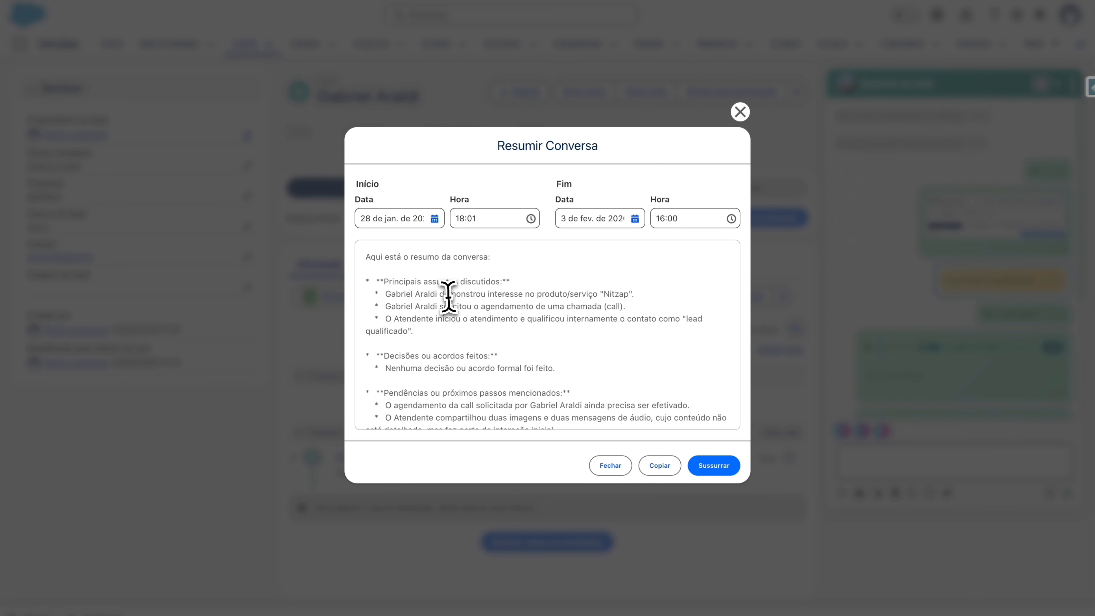
pyautogui.moveTo(448, 293); pyautogui.dragTo(637, 294)
pyautogui.click(604, 294)
pyautogui.moveTo(391, 306); pyautogui.dragTo(620, 307)
pyautogui.scroll(-3, 671, 325)
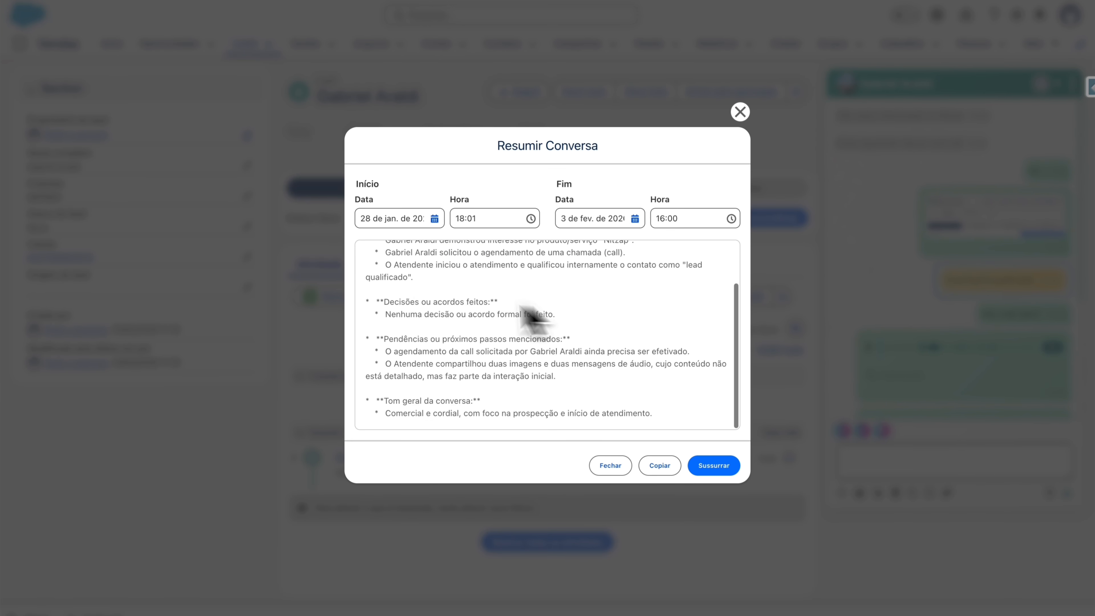
pyautogui.moveTo(386, 314); pyautogui.dragTo(558, 314)
pyautogui.click(631, 330)
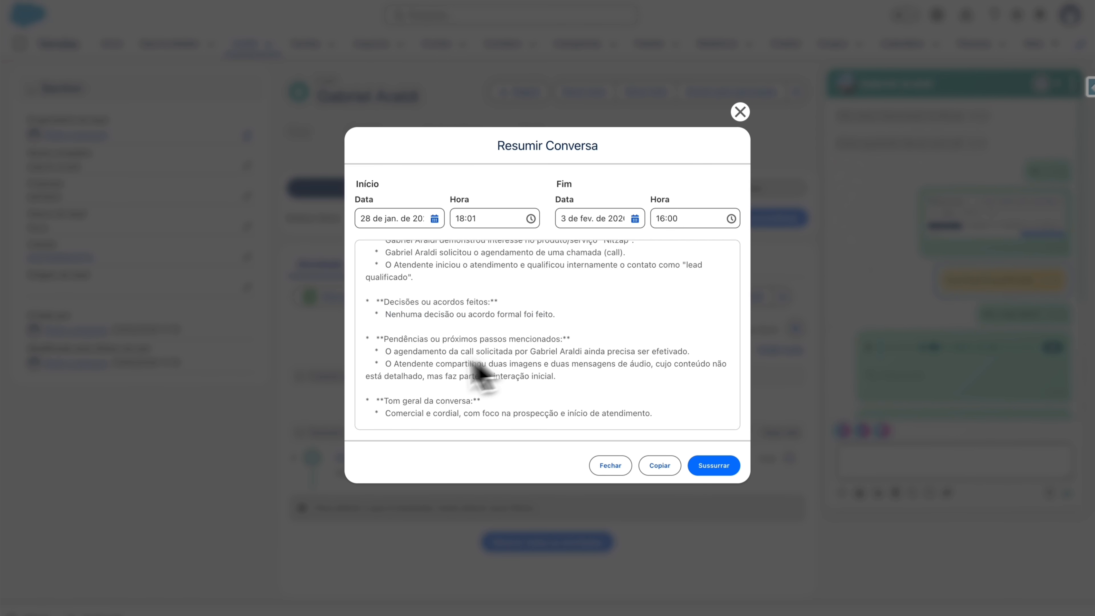
pyautogui.moveTo(609, 354); pyautogui.dragTo(666, 353)
pyautogui.click(666, 353)
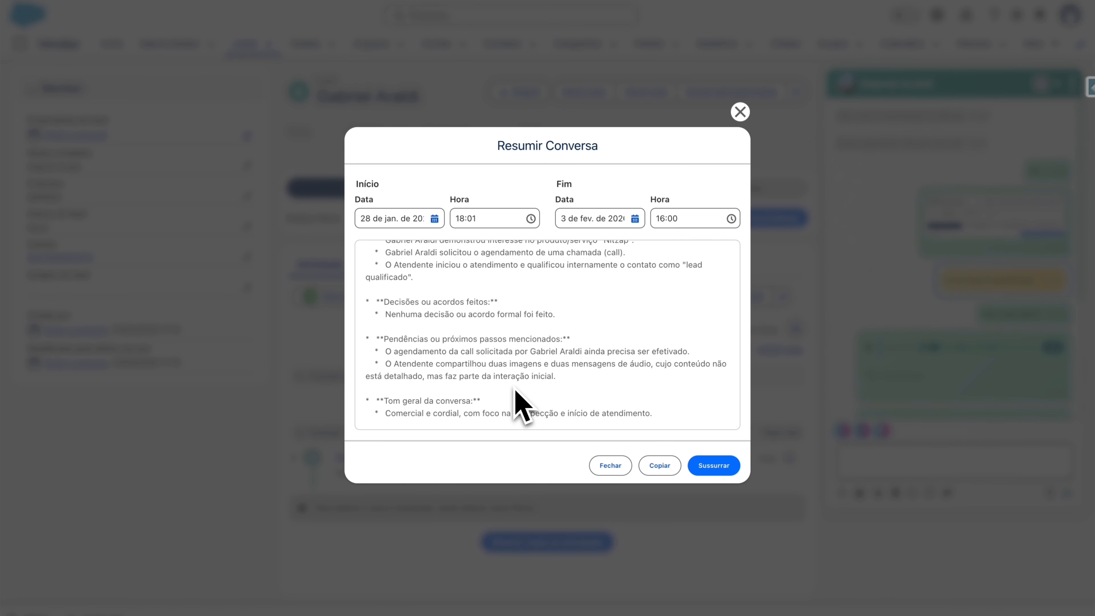
pyautogui.click(666, 466)
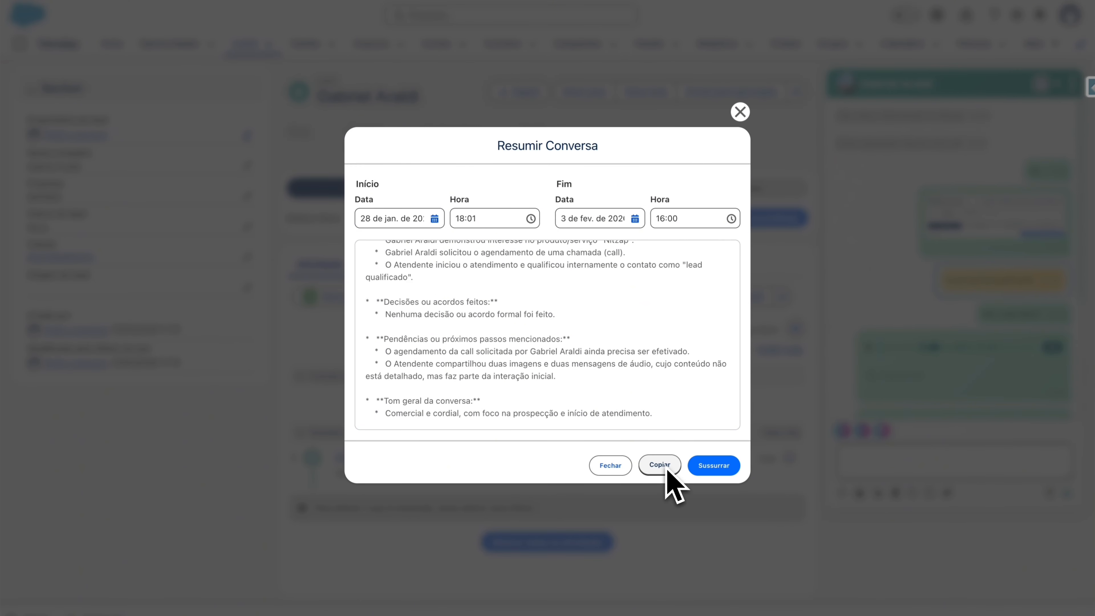
# Step: Send the summary into the chat as a whisper and scroll through it
pyautogui.click(727, 466)
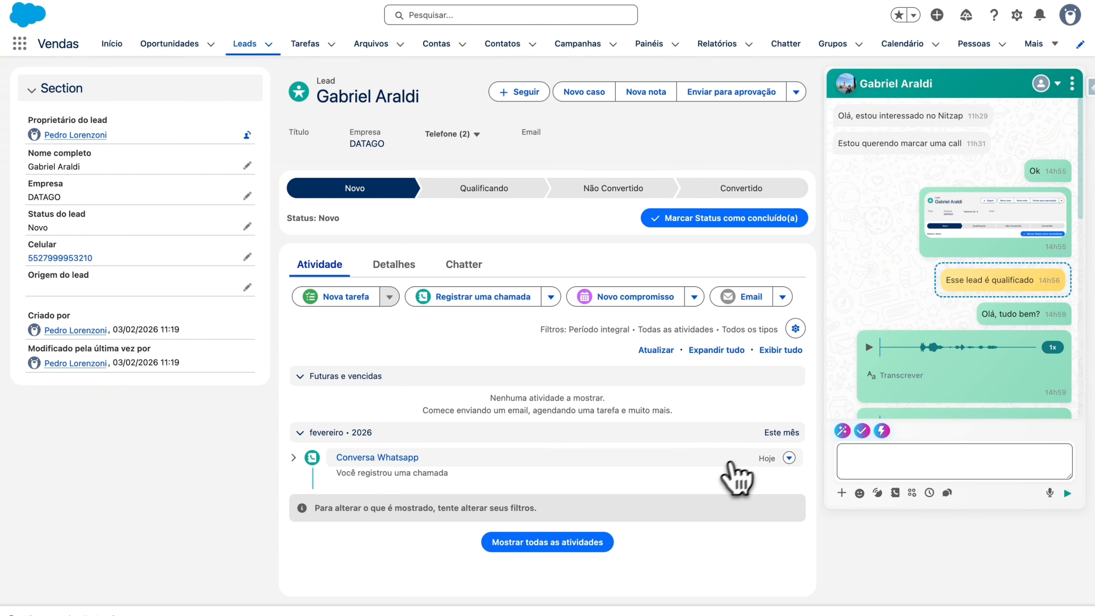
pyautogui.scroll(3, 975, 276)
pyautogui.scroll(-3, 972, 265)
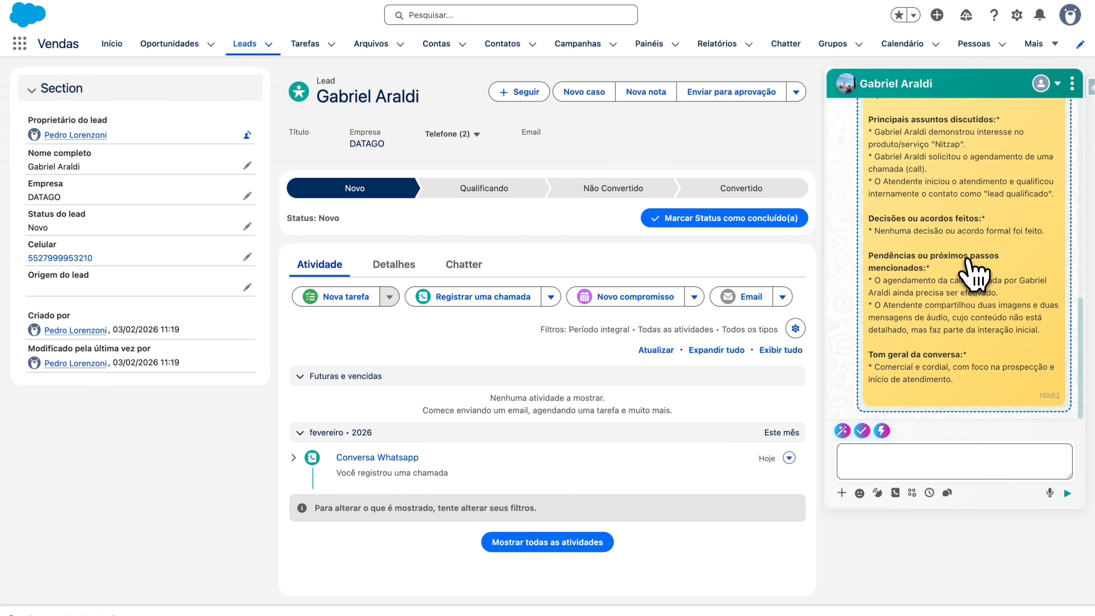
pyautogui.scroll(2, 962, 260)
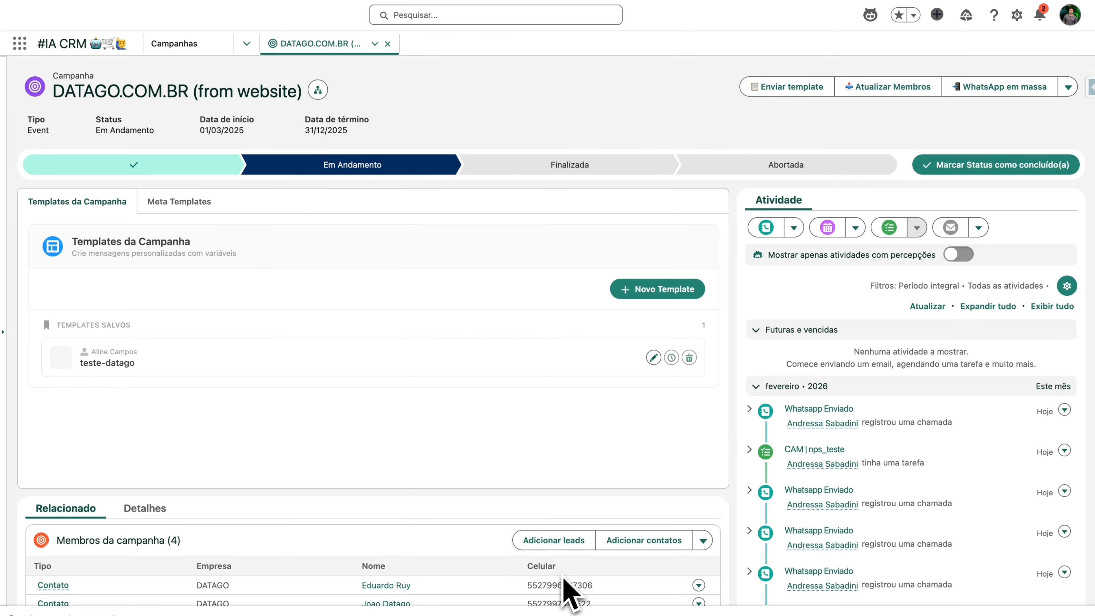
# Step: Start a new campaign message template named 'Teste Gravação'
pyautogui.click(655, 288)
pyautogui.scroll(-2, 272, 345)
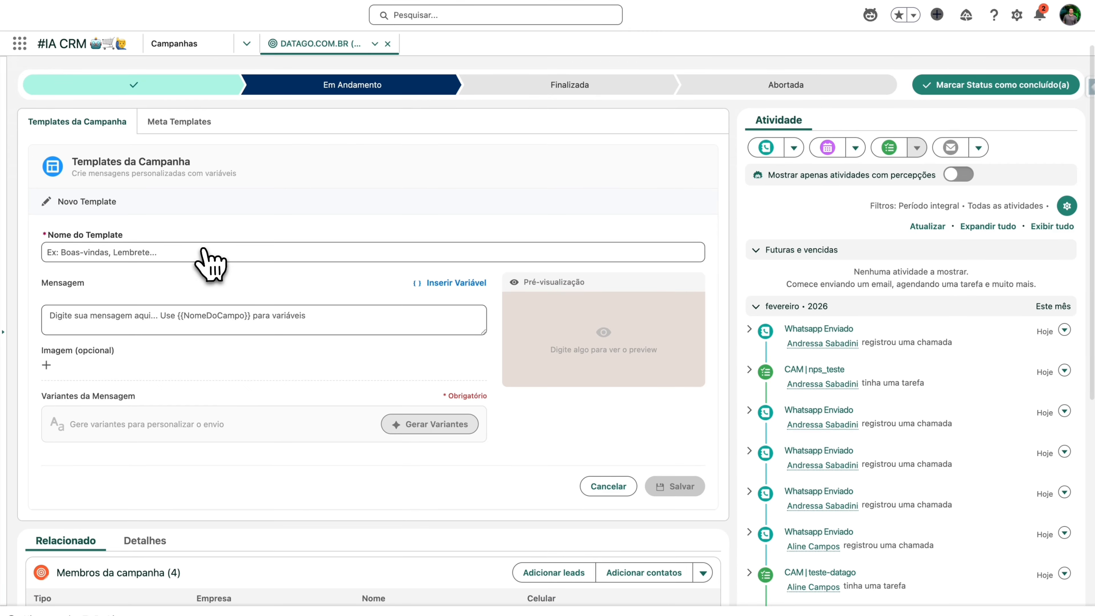
pyautogui.scroll(1, 203, 250)
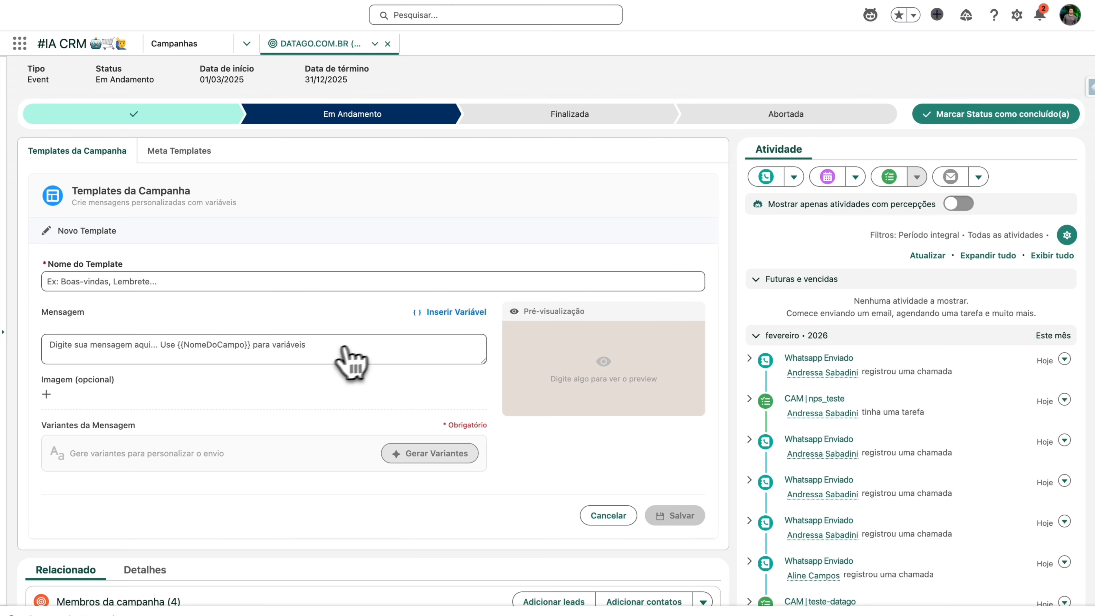
pyautogui.click(202, 283)
pyautogui.write('Teste')
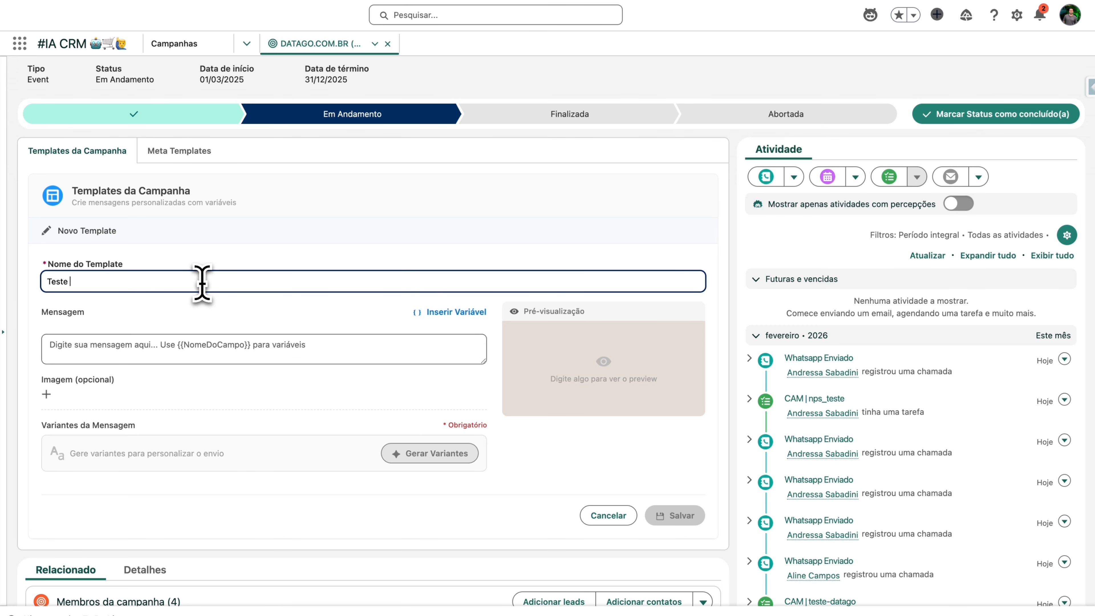
pyautogui.write(' Gravação')
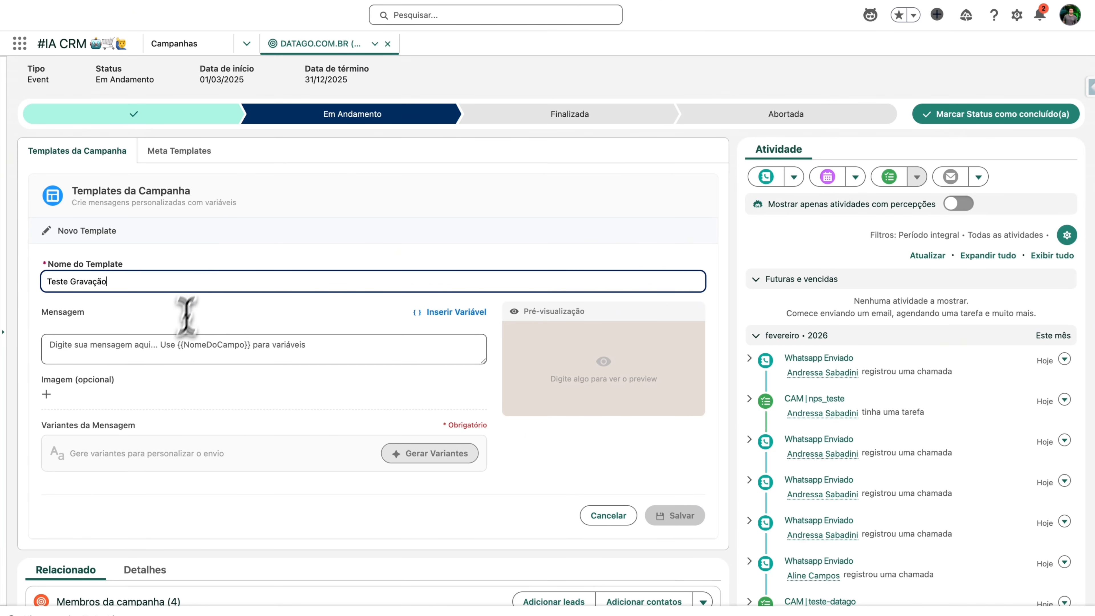
# Step: Write the reminder message about the Nitzap demo and open the Gerar Variantes dialog
pyautogui.click(169, 350)
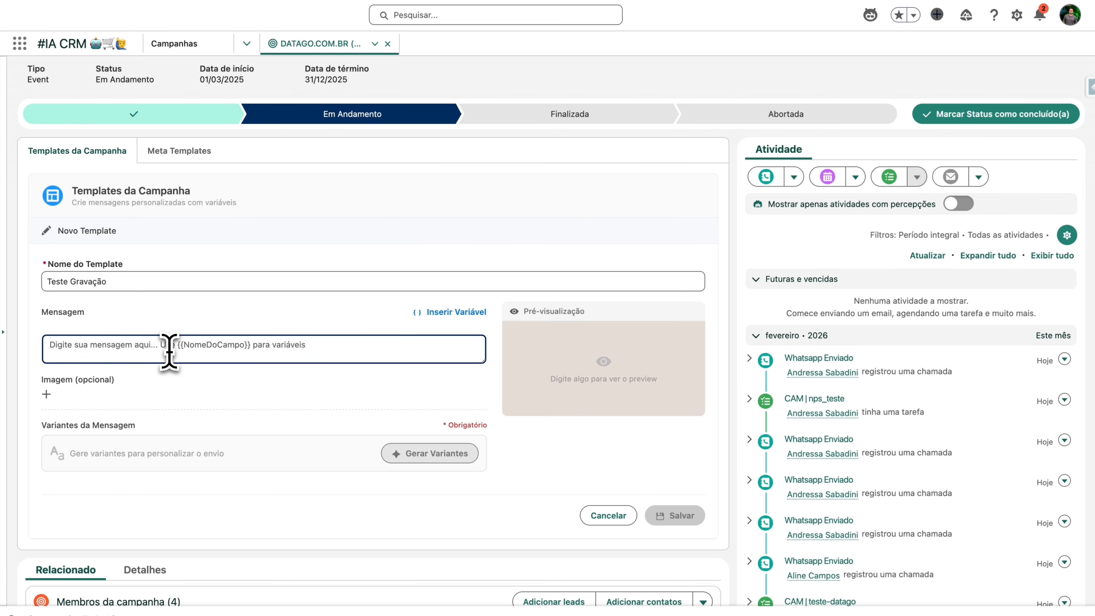
pyautogui.write('Olá, tudo bem? Estou passando aqui para relembra-lo sobre a demo que fizemos de Nitzap. Estamos com novas f')
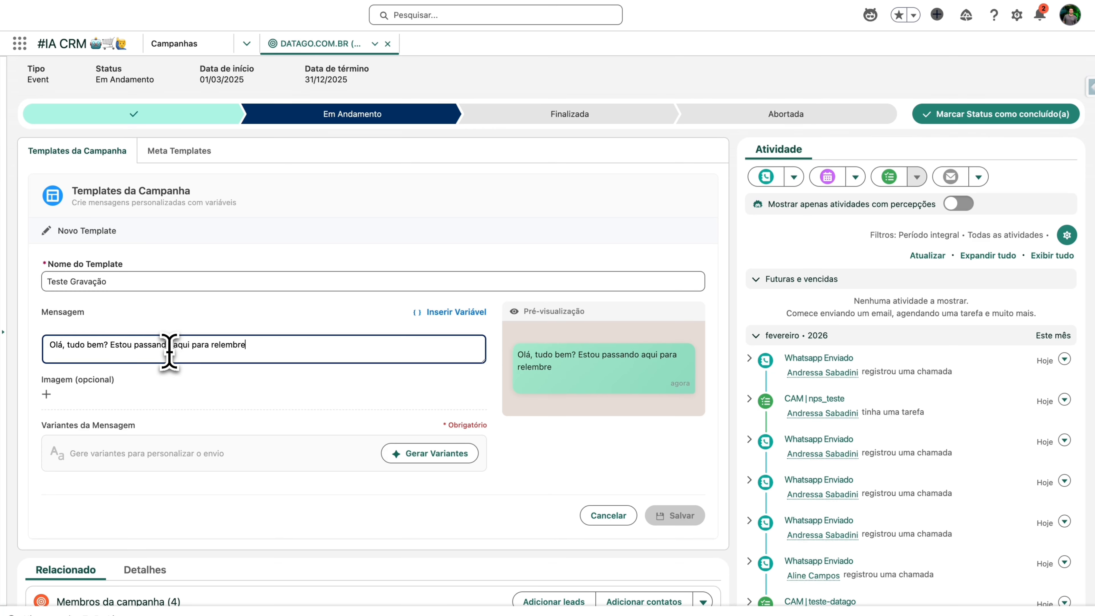
pyautogui.write('eatures de IA. Gostaria de saber?')
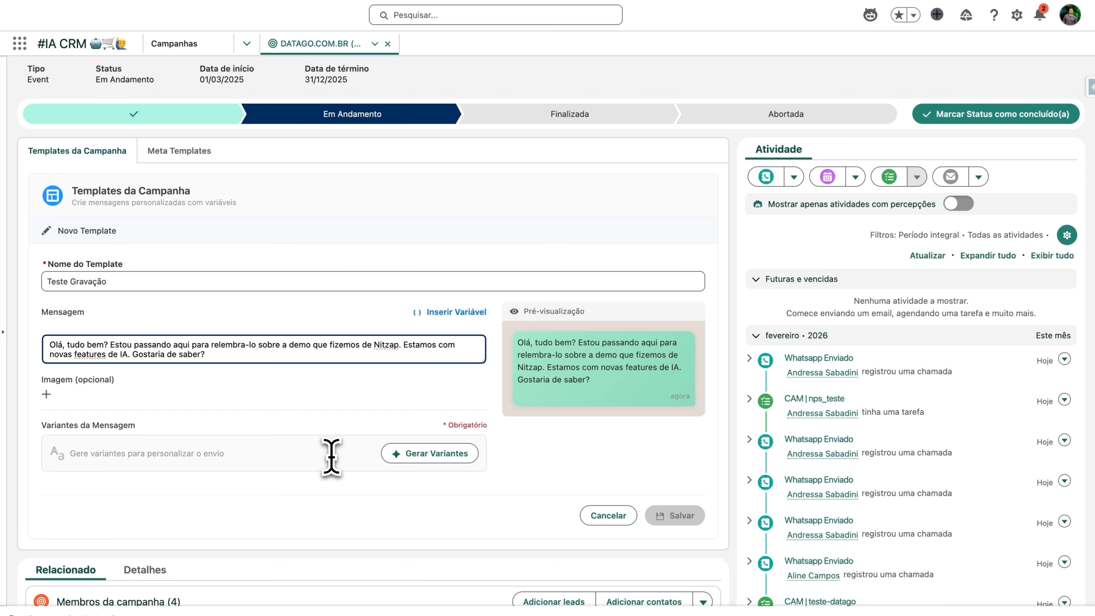
pyautogui.click(525, 476)
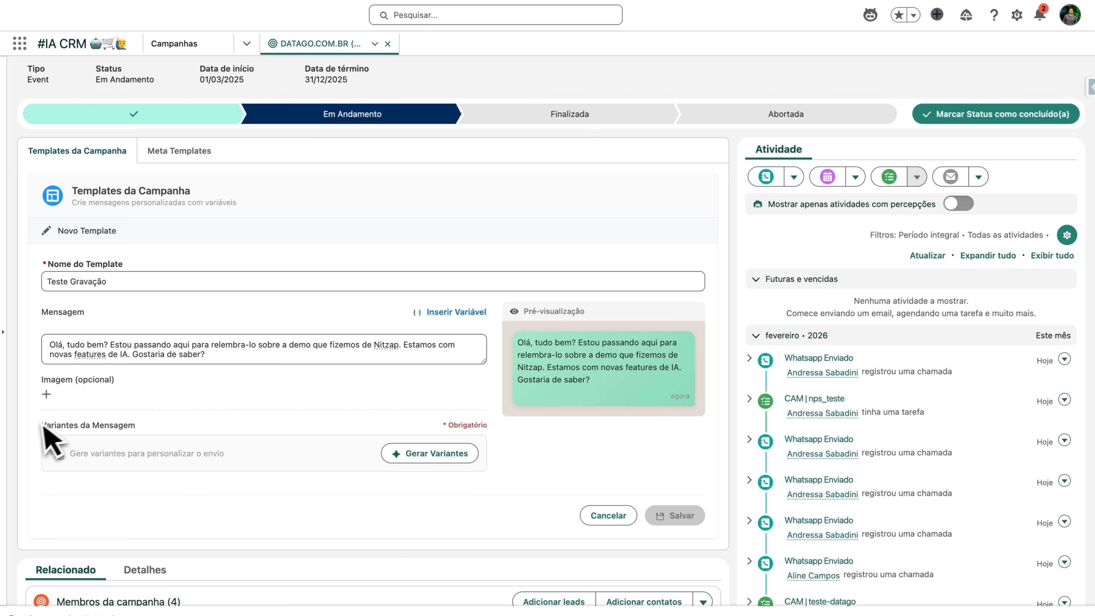
pyautogui.moveTo(39, 423); pyautogui.dragTo(552, 481)
pyautogui.click(556, 483)
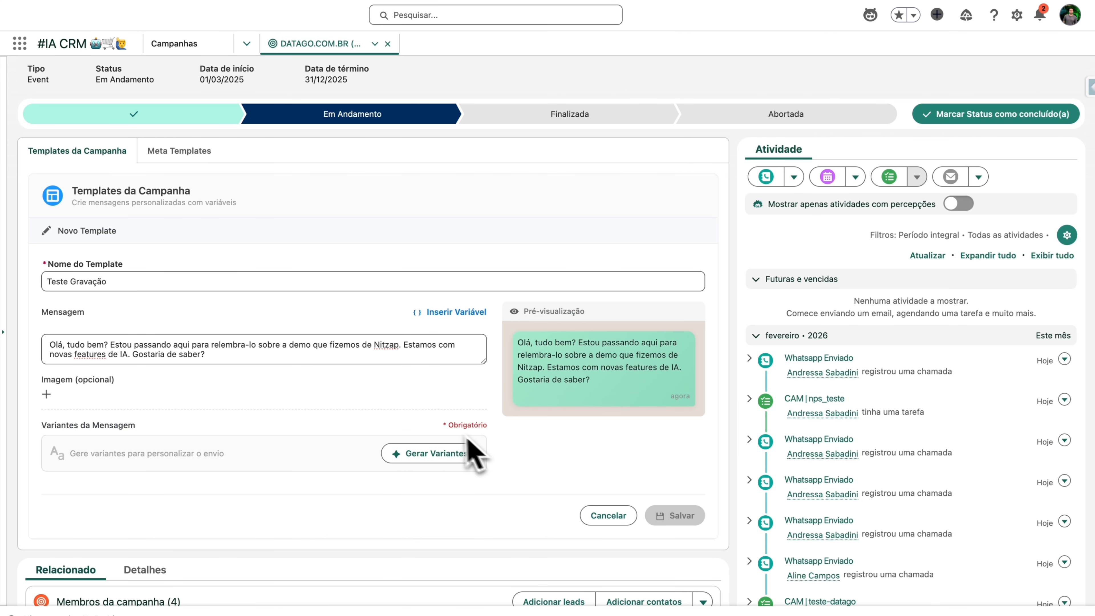
pyautogui.moveTo(239, 354); pyautogui.dragTo(174, 344)
pyautogui.click(166, 344)
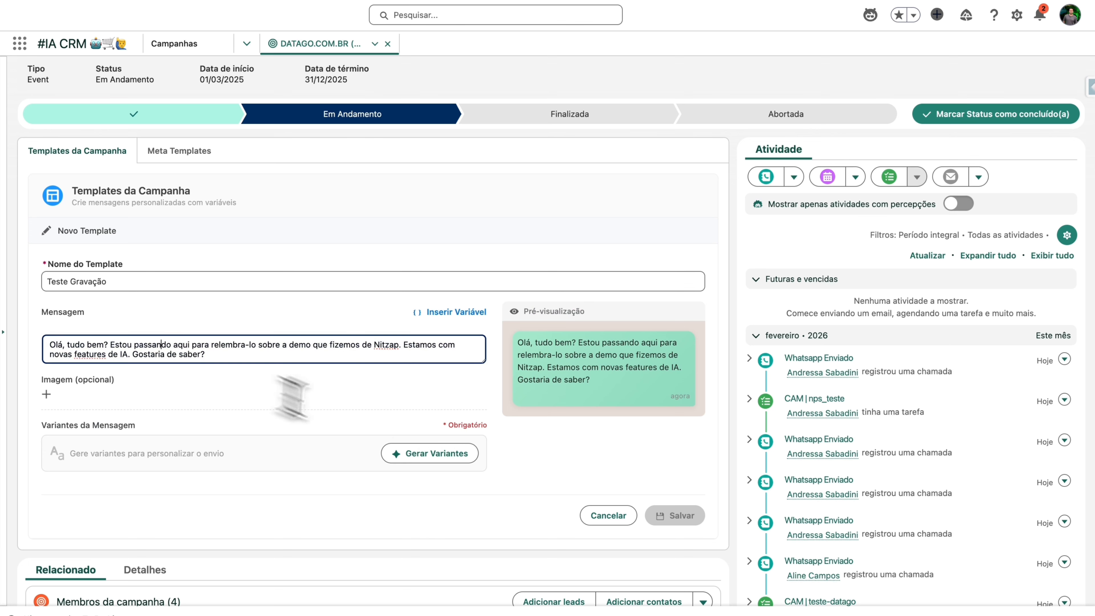
pyautogui.click(429, 452)
# Step: Generate 5 AI variants of the message, review them, and close the variants window
pyautogui.moveTo(393, 284); pyautogui.dragTo(188, 298)
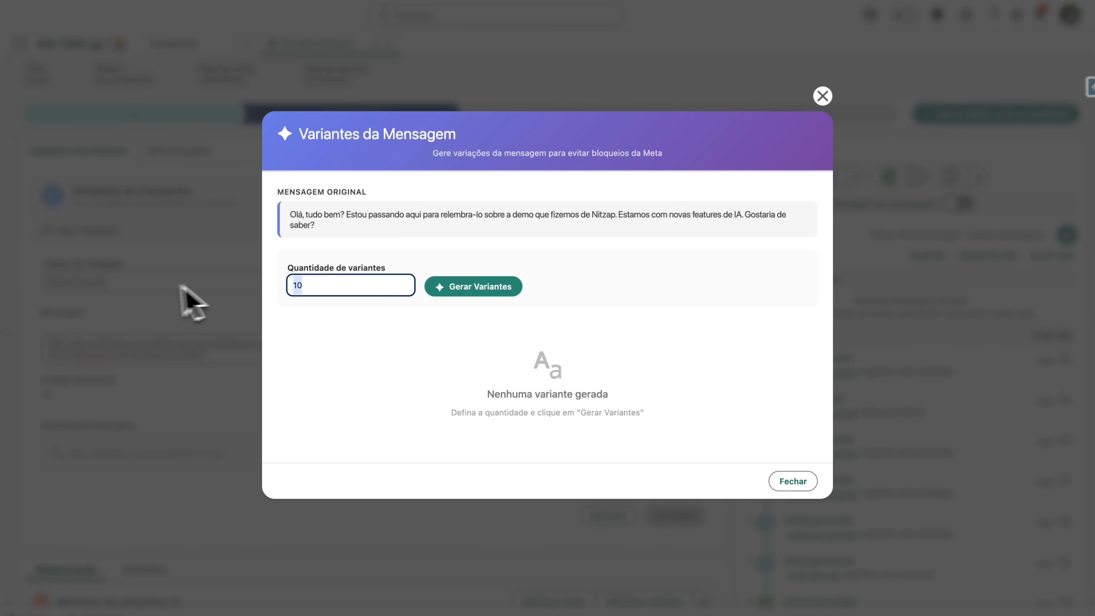
pyautogui.write('5')
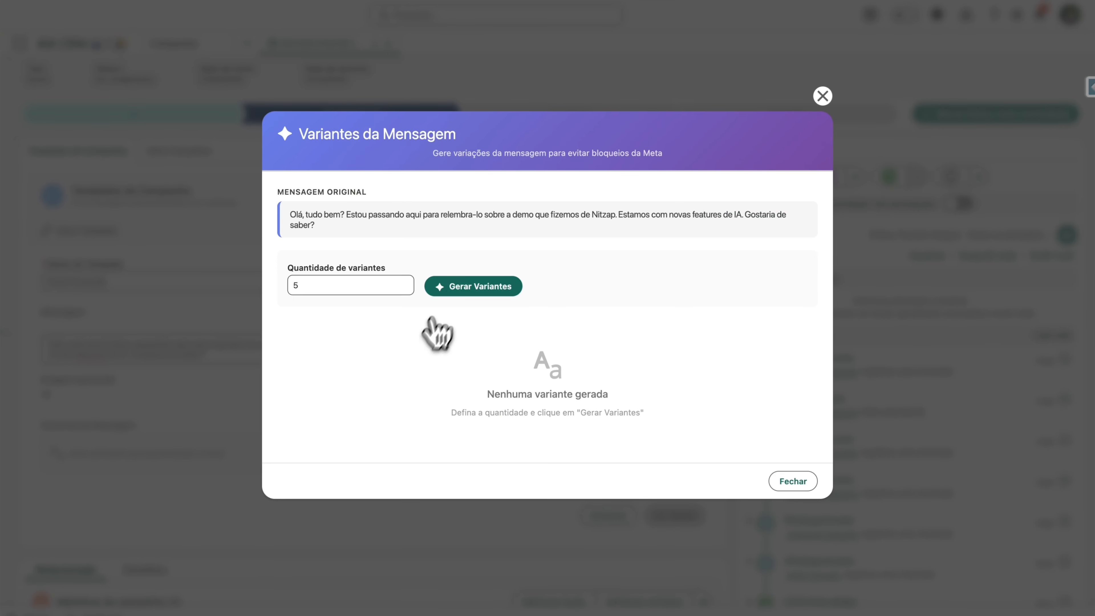
pyautogui.click(452, 287)
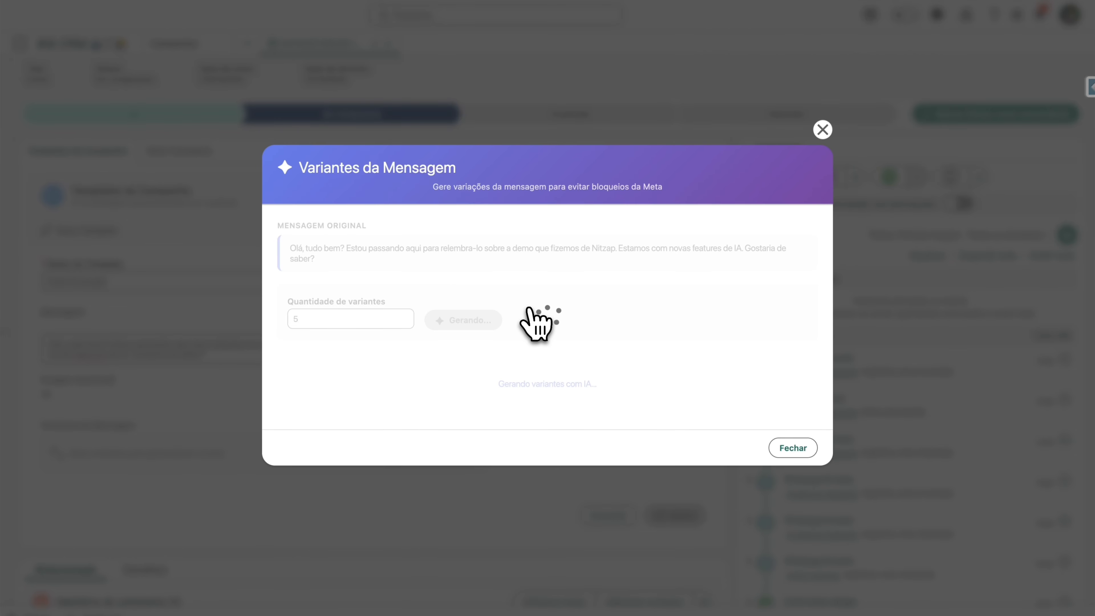
pyautogui.scroll(-1, 533, 318)
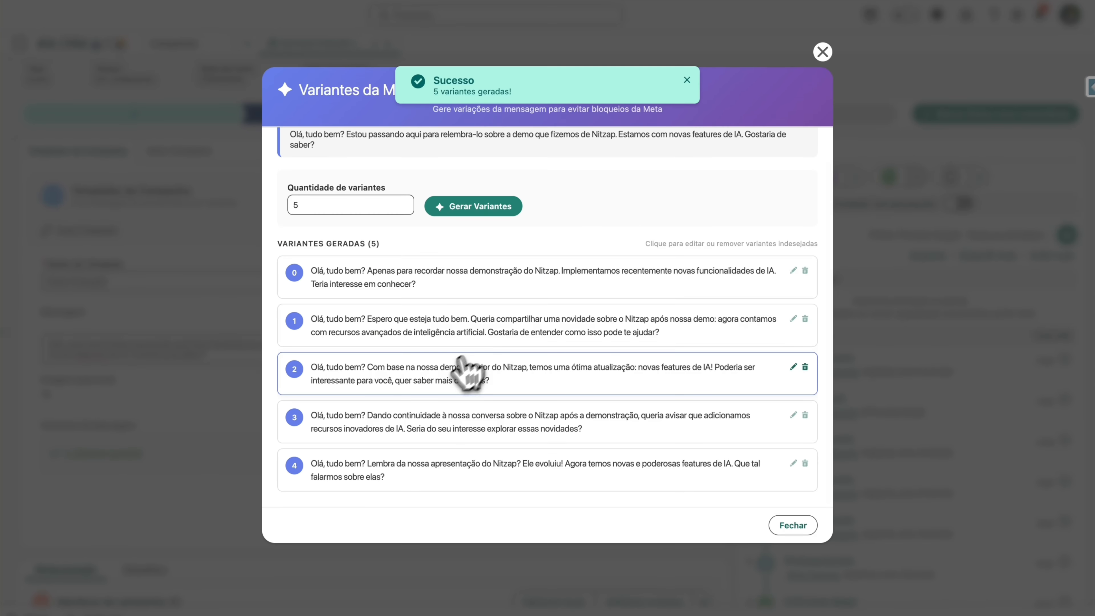
pyautogui.scroll(-3, 602, 384)
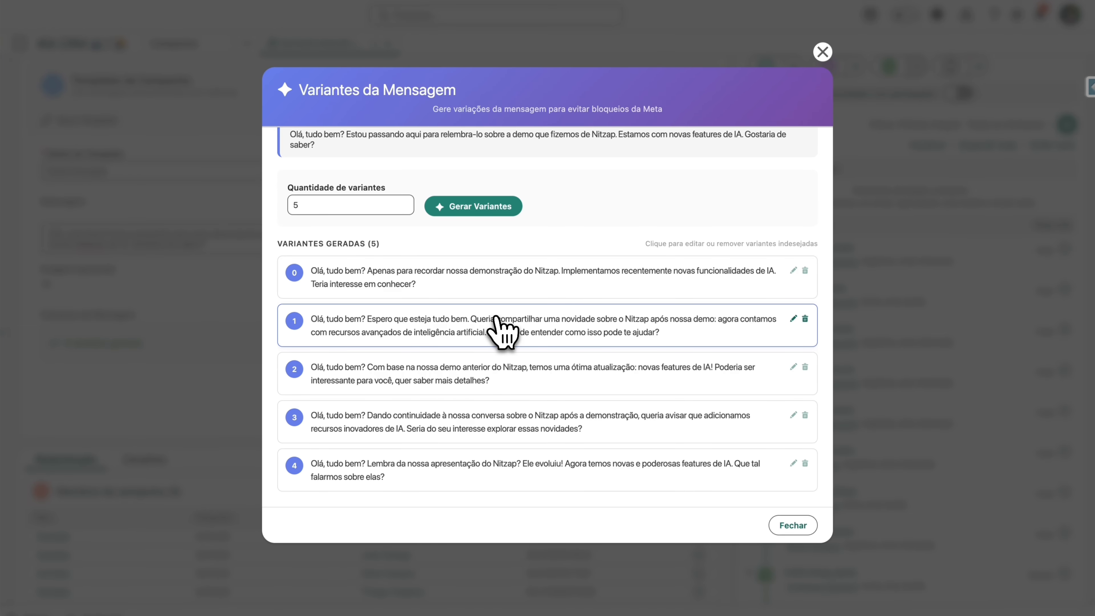
pyautogui.scroll(1, 650, 396)
pyautogui.scroll(-1, 652, 397)
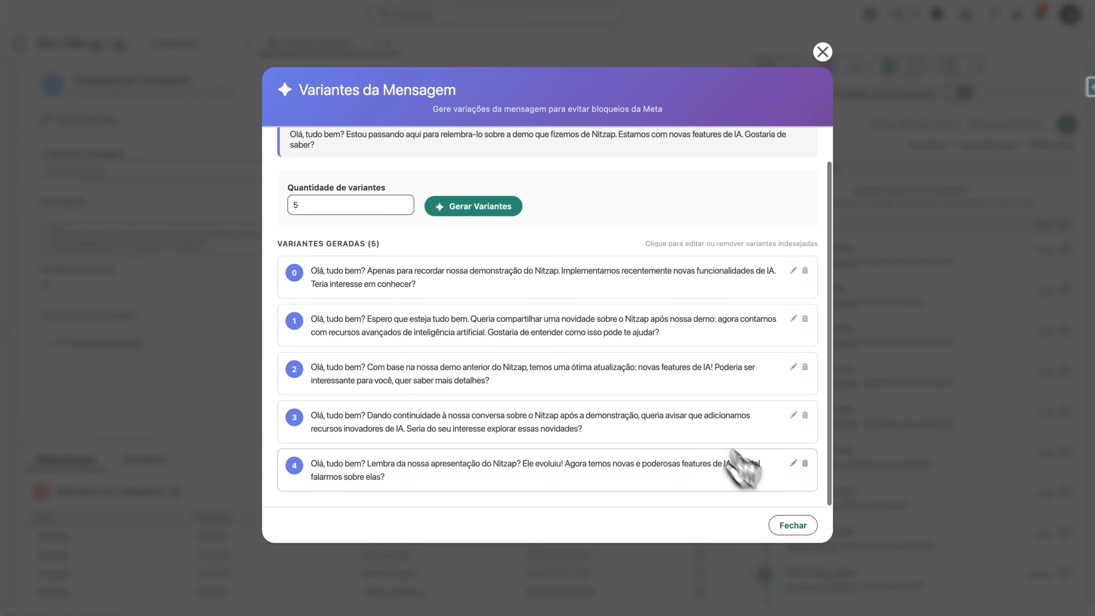
pyautogui.click(798, 529)
# Step: Save the Teste Gravação template and scroll back up the page
pyautogui.scroll(-1, 383, 444)
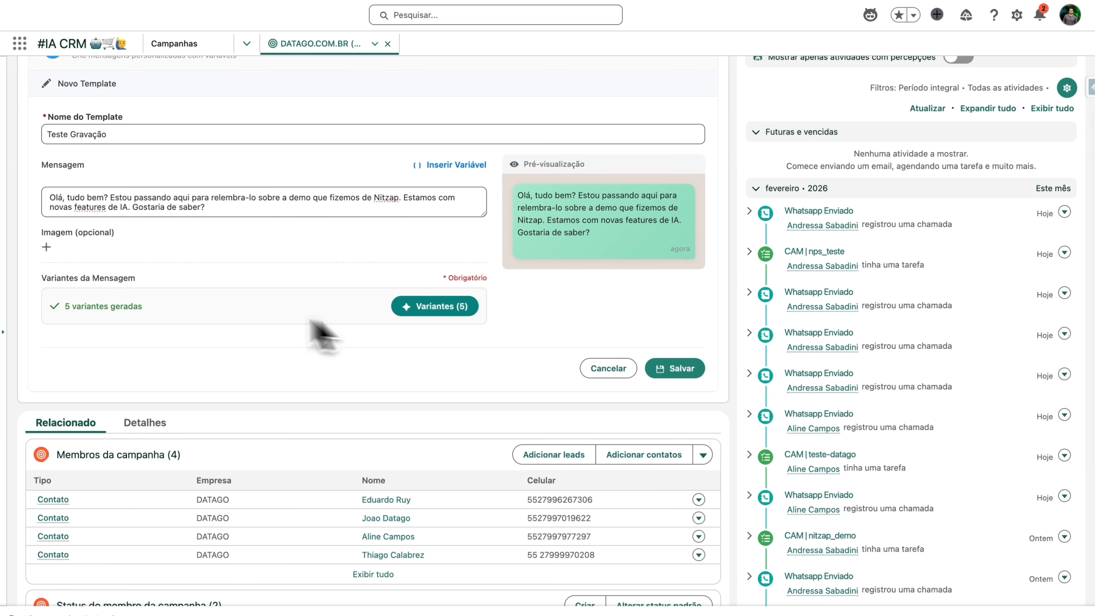
pyautogui.click(675, 369)
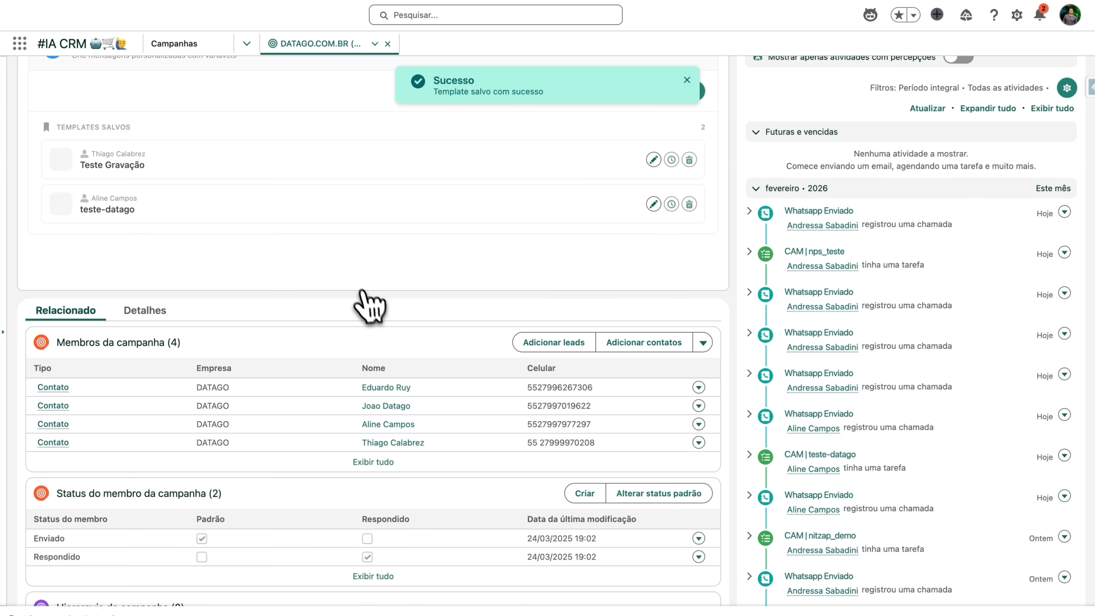
pyautogui.scroll(4, 366, 306)
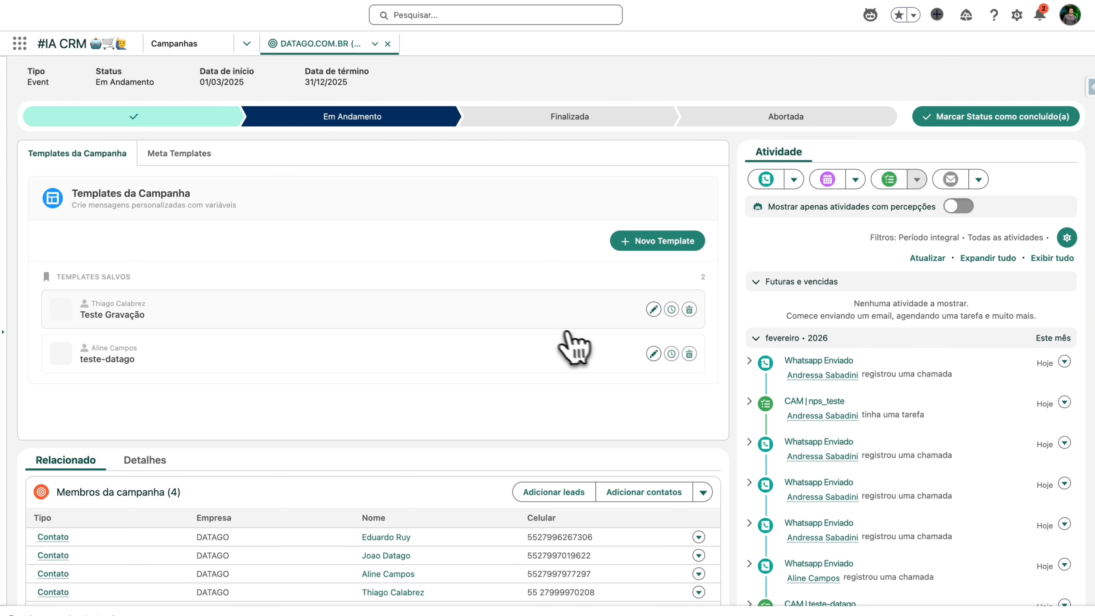
pyautogui.scroll(1, 560, 343)
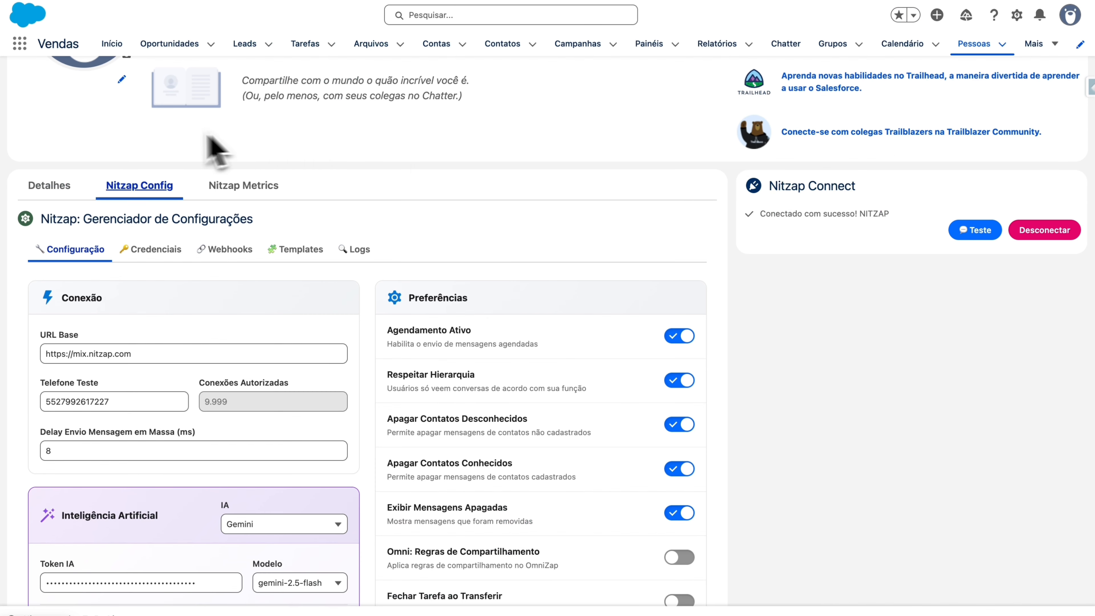
pyautogui.scroll(4, 215, 146)
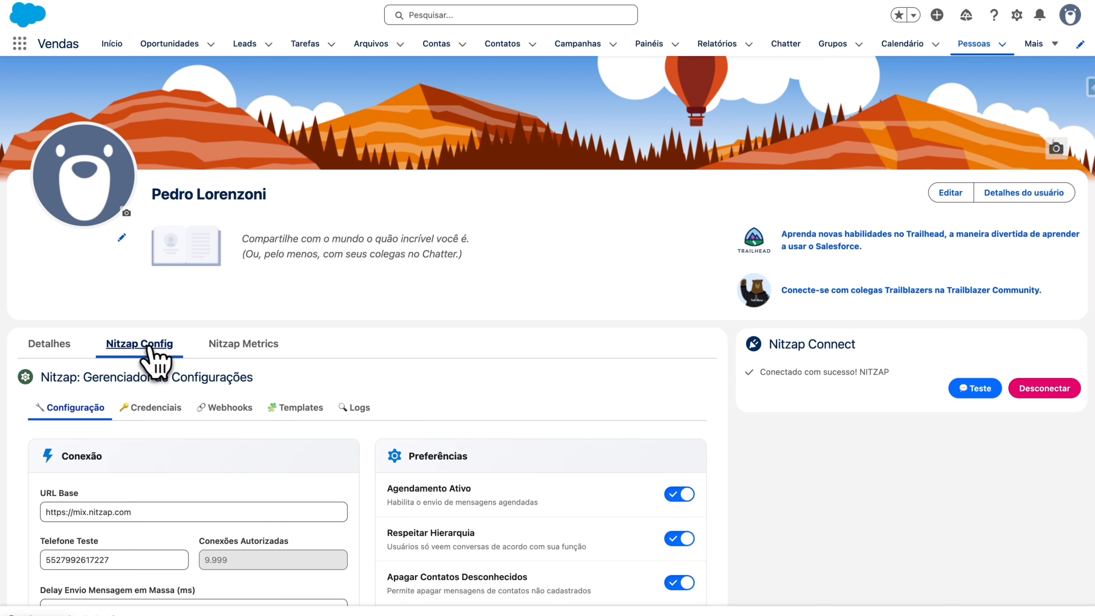
pyautogui.scroll(-3, 164, 401)
pyautogui.scroll(-4, 170, 418)
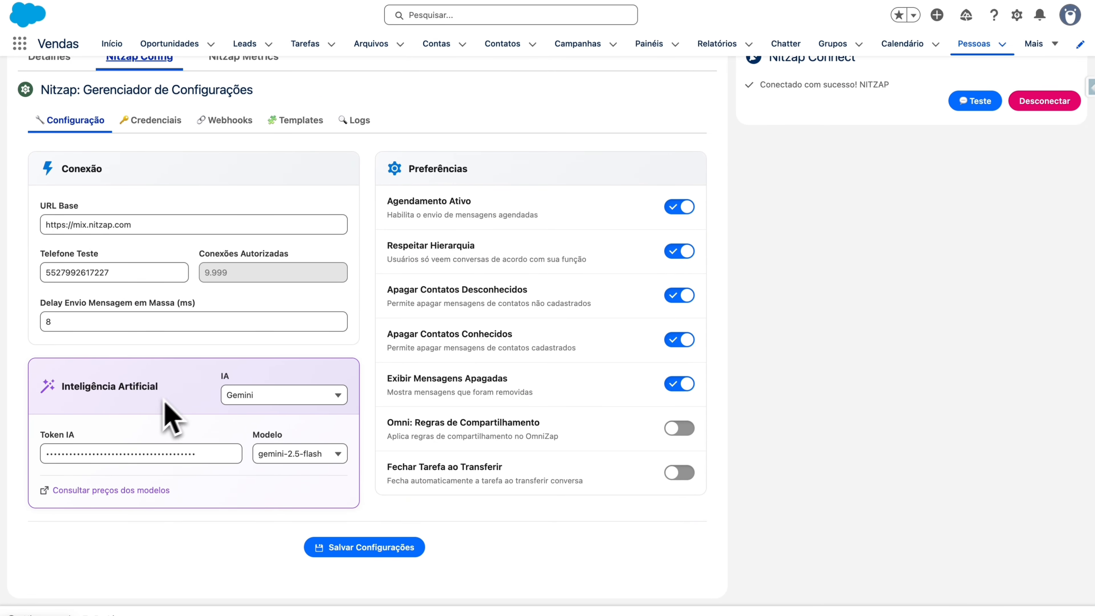
pyautogui.tripleClick(138, 232)
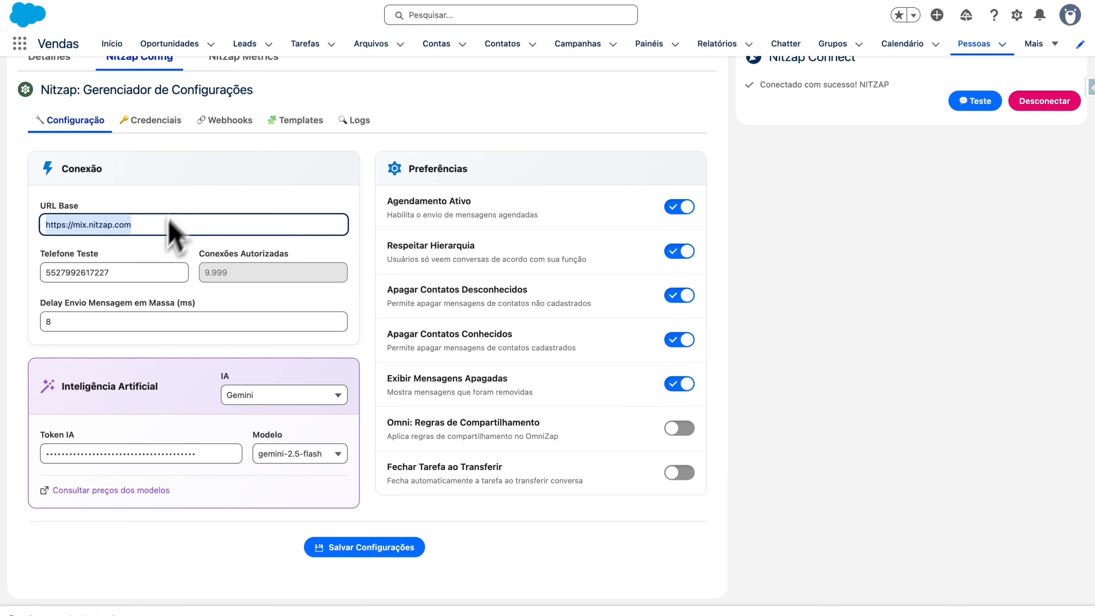
pyautogui.press('Tab')
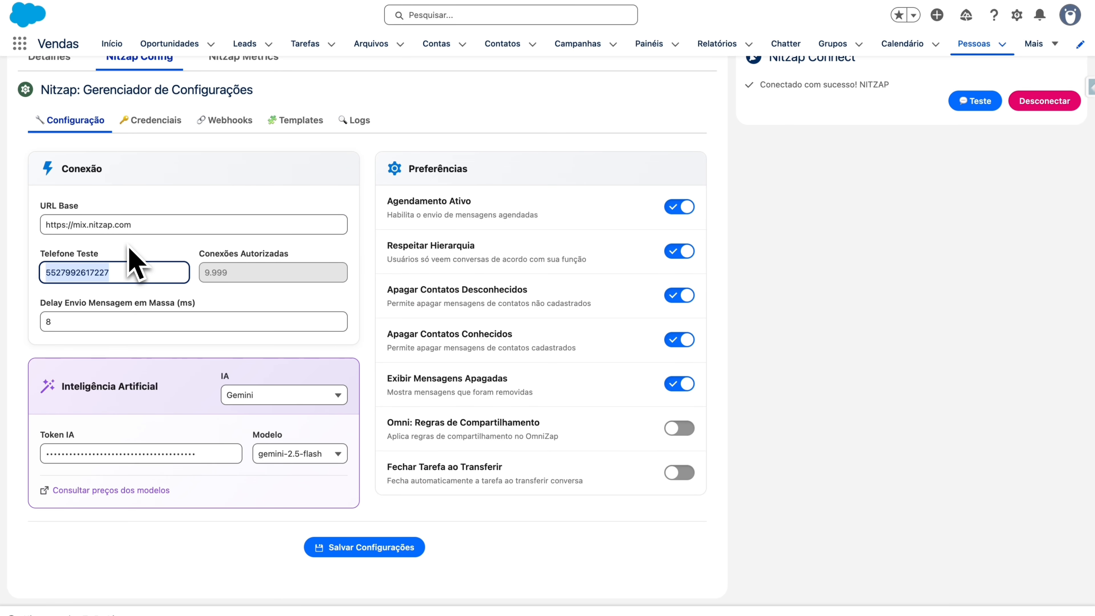
pyautogui.press('Tab')
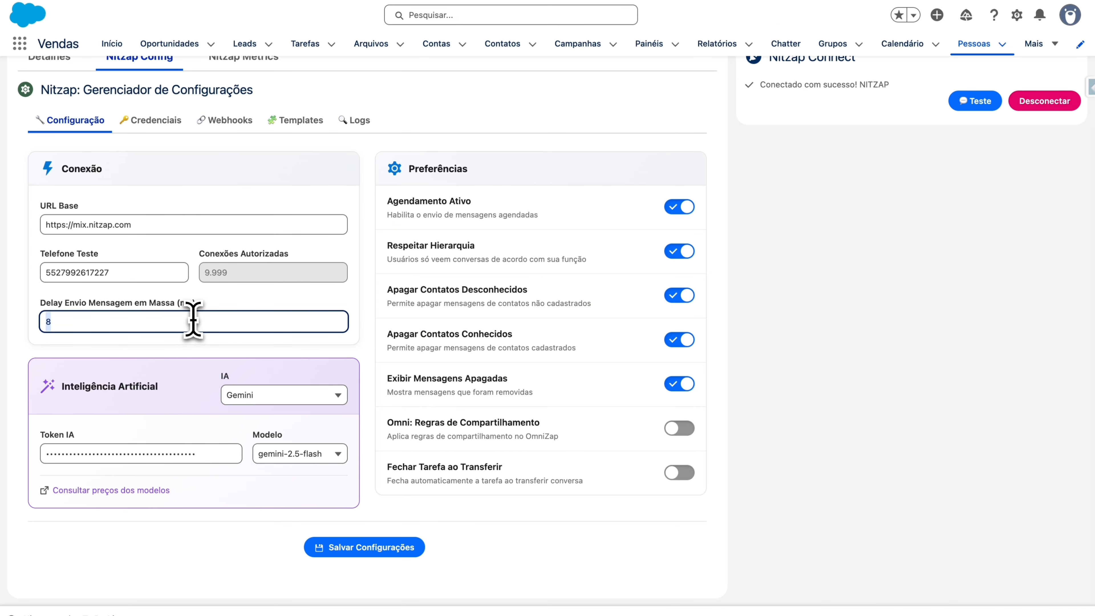
pyautogui.click(193, 321)
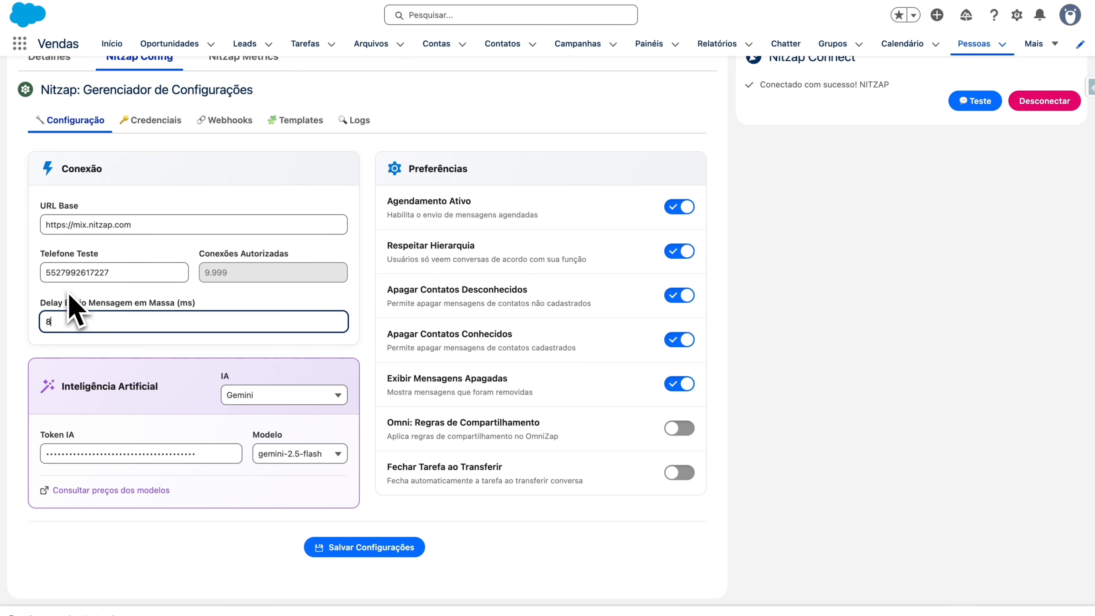
pyautogui.moveTo(60, 386); pyautogui.dragTo(142, 388)
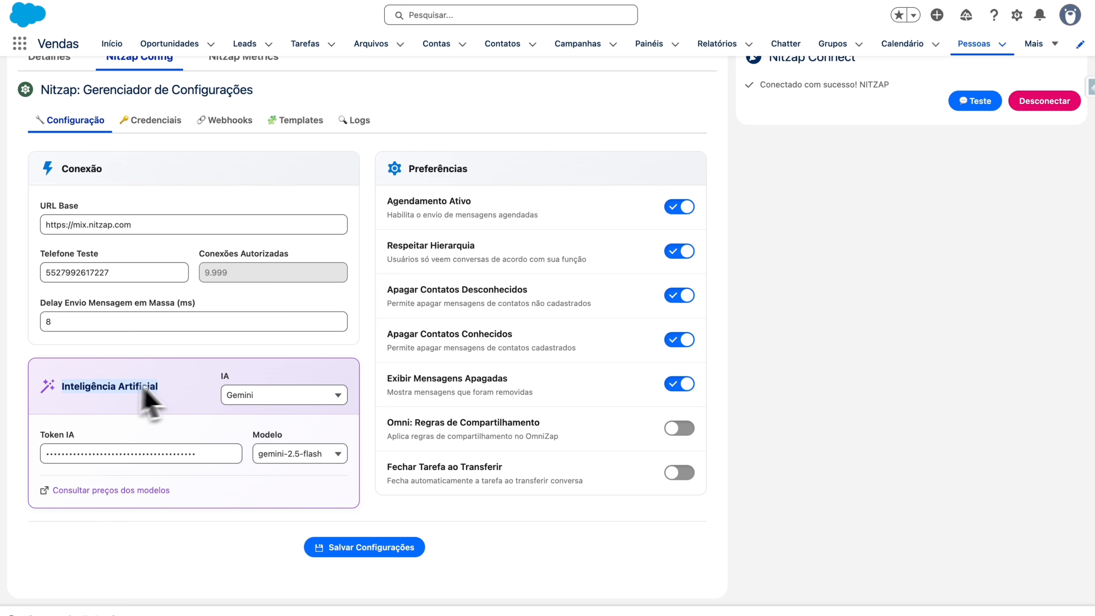
pyautogui.click(291, 397)
pyautogui.click(166, 447)
pyautogui.doubleClick(171, 455)
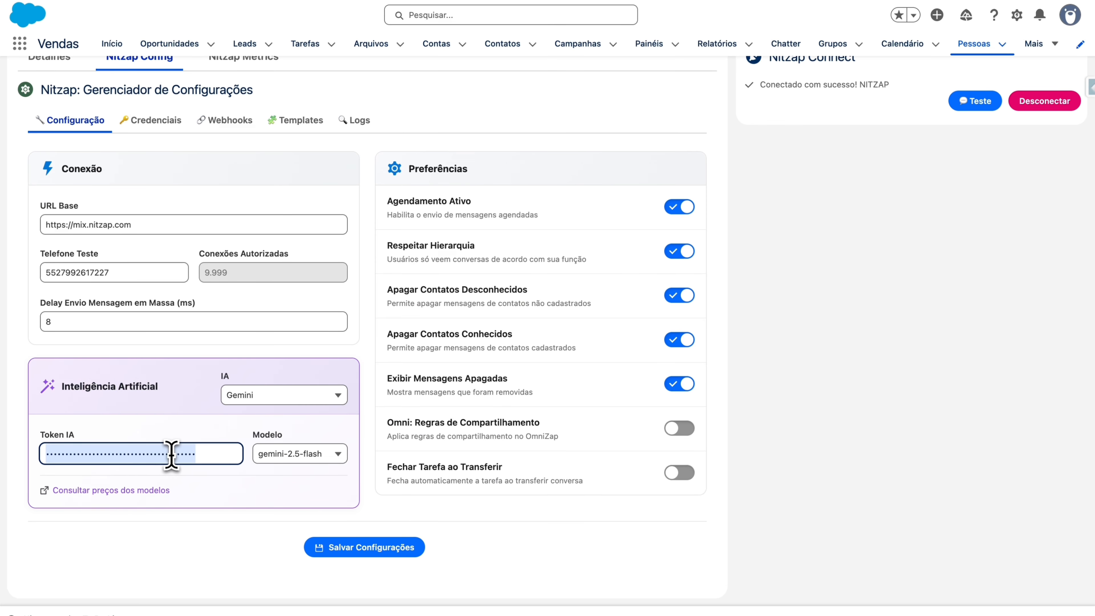
pyautogui.click(297, 454)
pyautogui.scroll(-1, 340, 520)
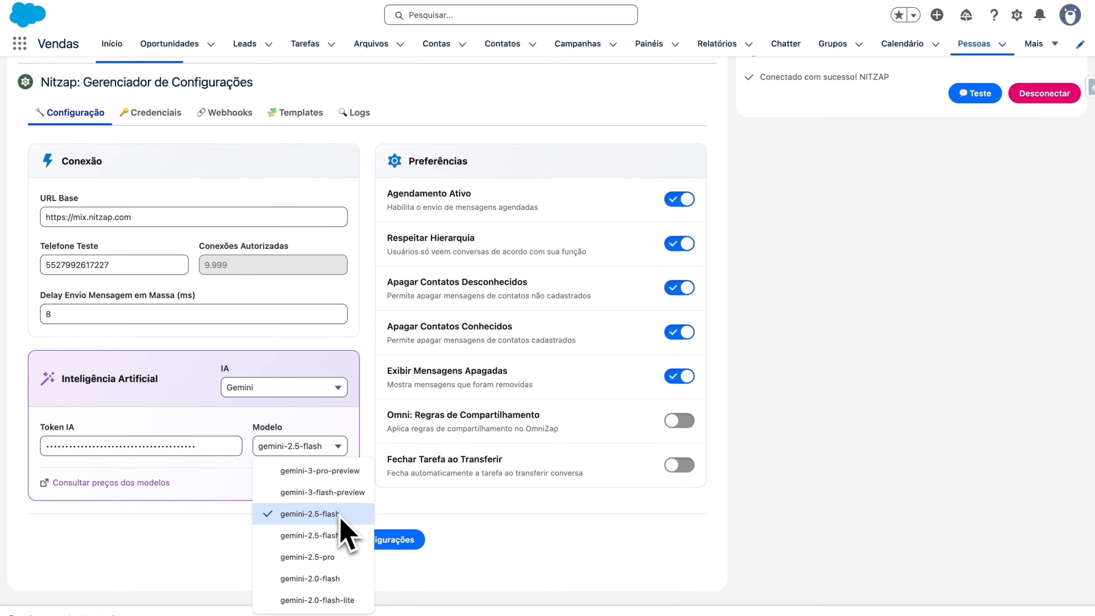
pyautogui.scroll(1, 340, 513)
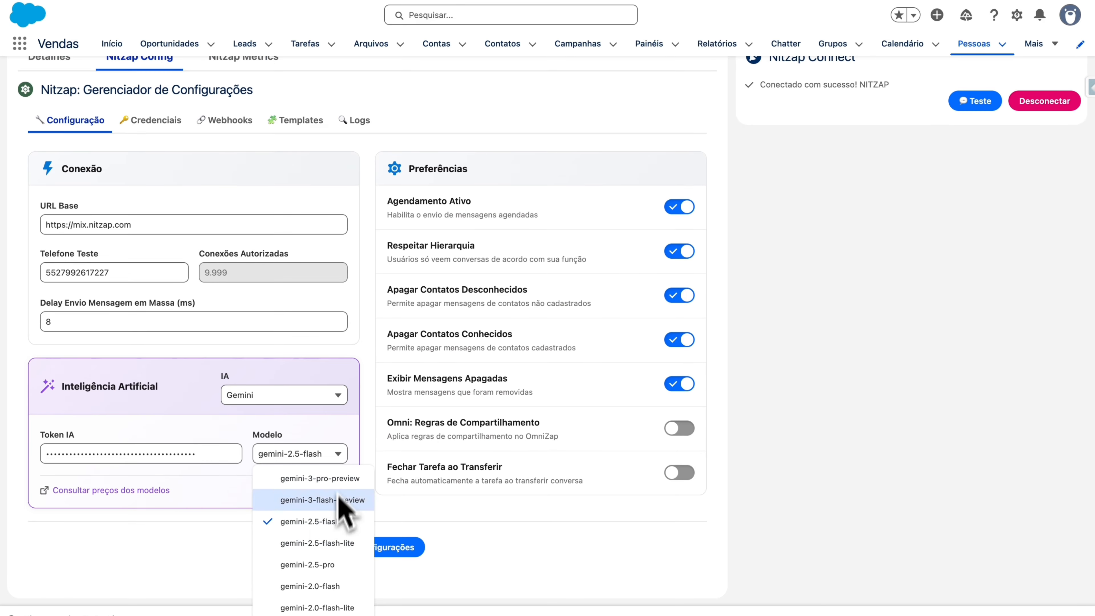
pyautogui.click(293, 398)
pyautogui.click(288, 397)
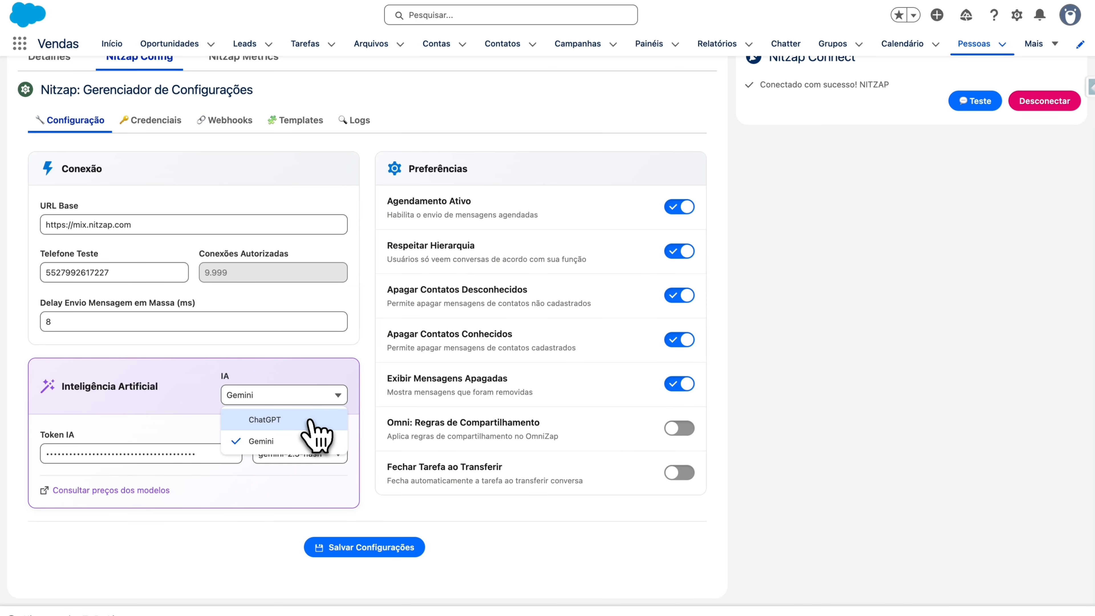
pyautogui.click(802, 275)
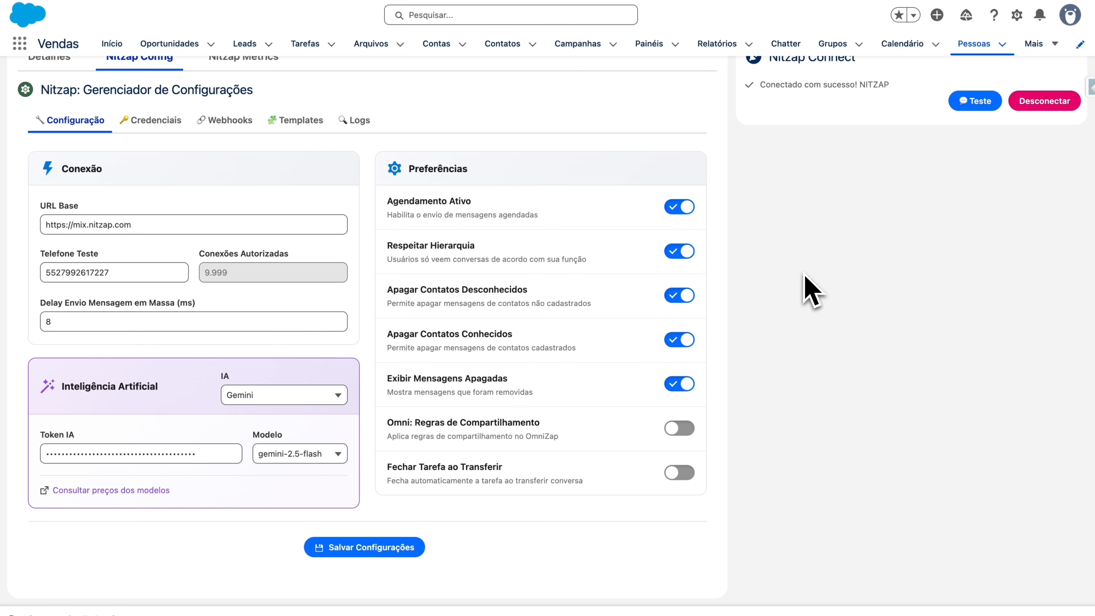
pyautogui.press('super+shift+4')
pyautogui.moveTo(377, 147); pyautogui.dragTo(710, 500)
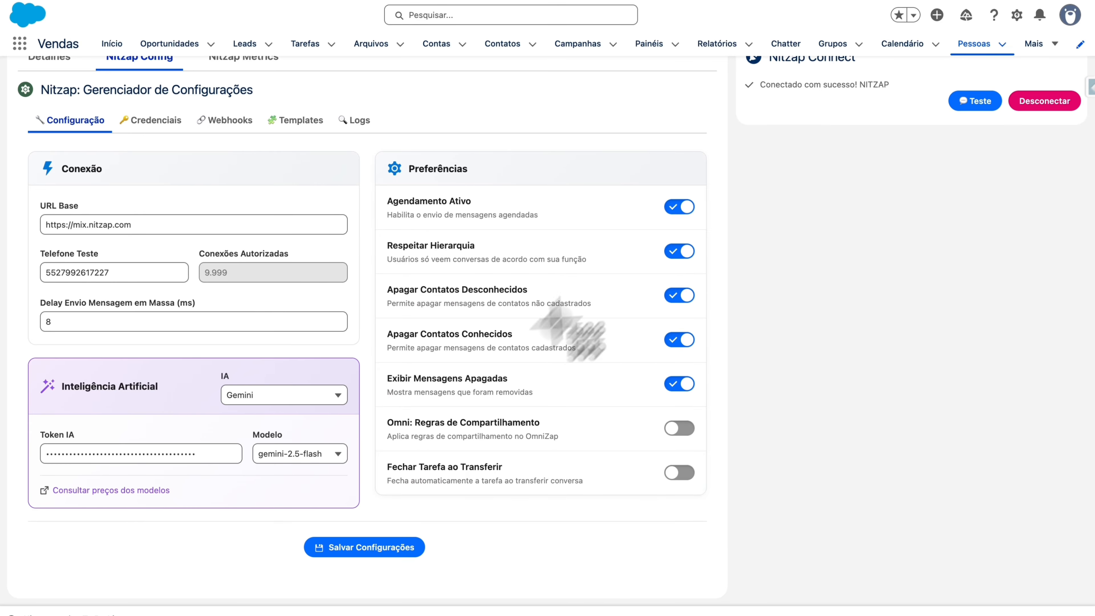
# Step: Open the Nitzap credentials settings and dismiss the password manager prompt
pyautogui.press('Escape')
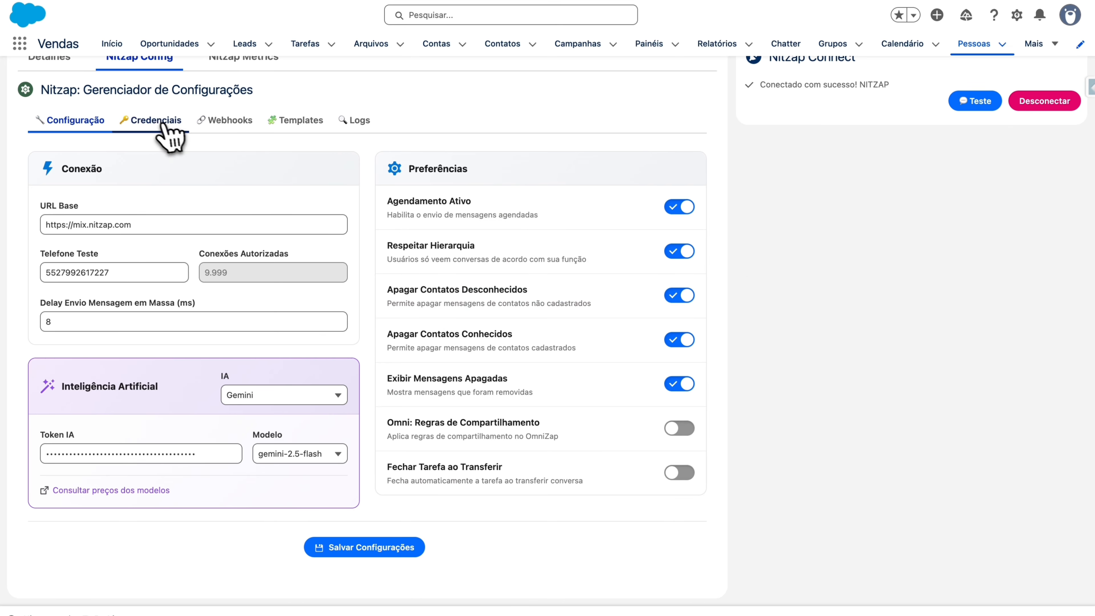
pyautogui.click(156, 121)
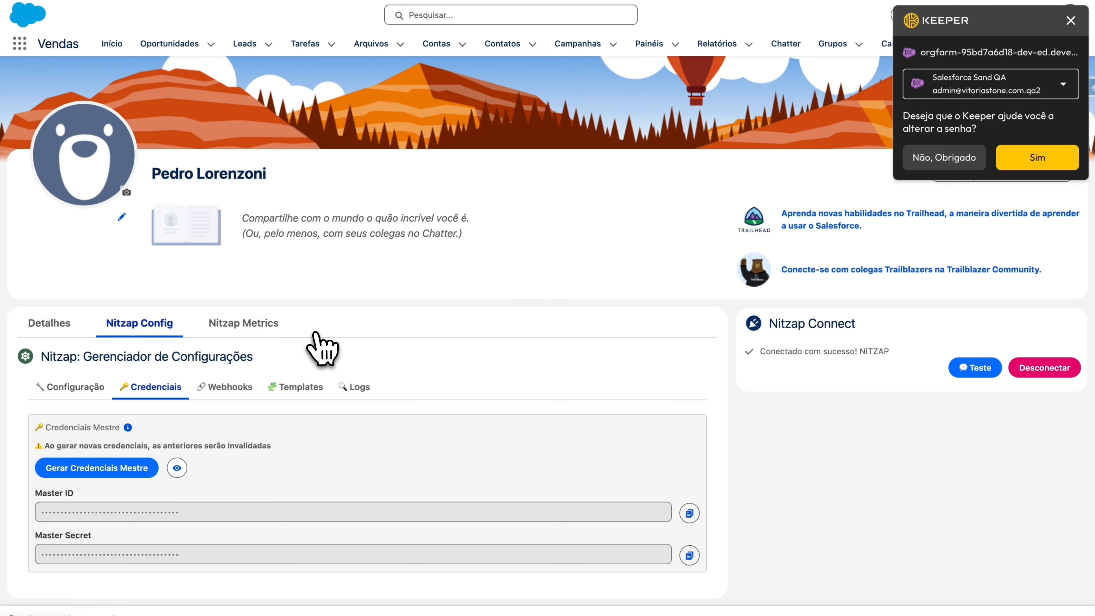
pyautogui.click(1071, 20)
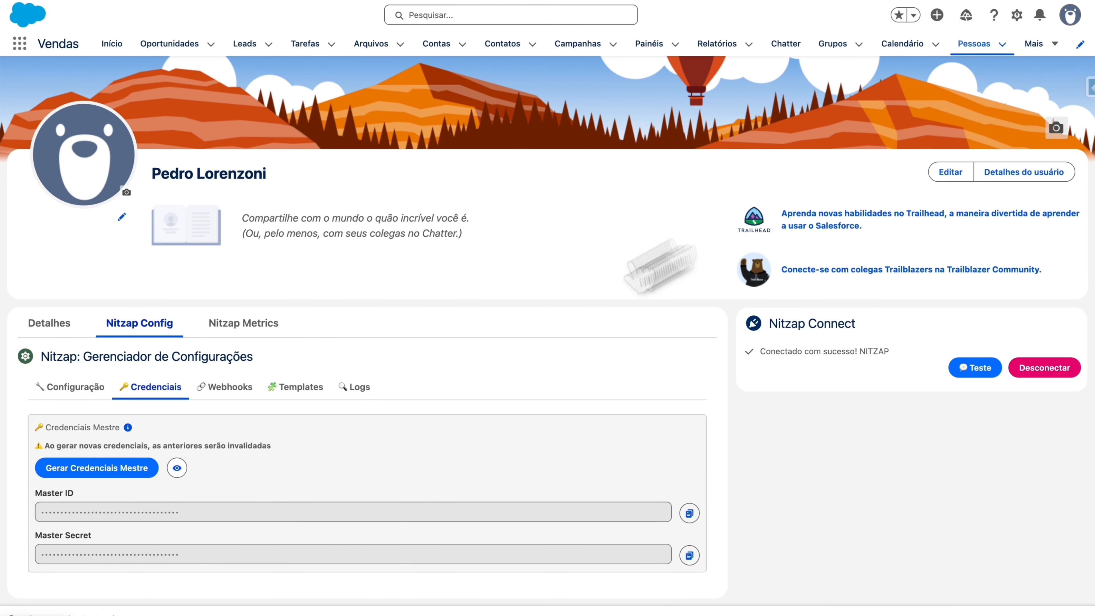
# Step: Start a new webhook, screenshot its event options, then cancel it without saving
pyautogui.click(228, 390)
pyautogui.scroll(-2, 258, 444)
pyautogui.click(621, 341)
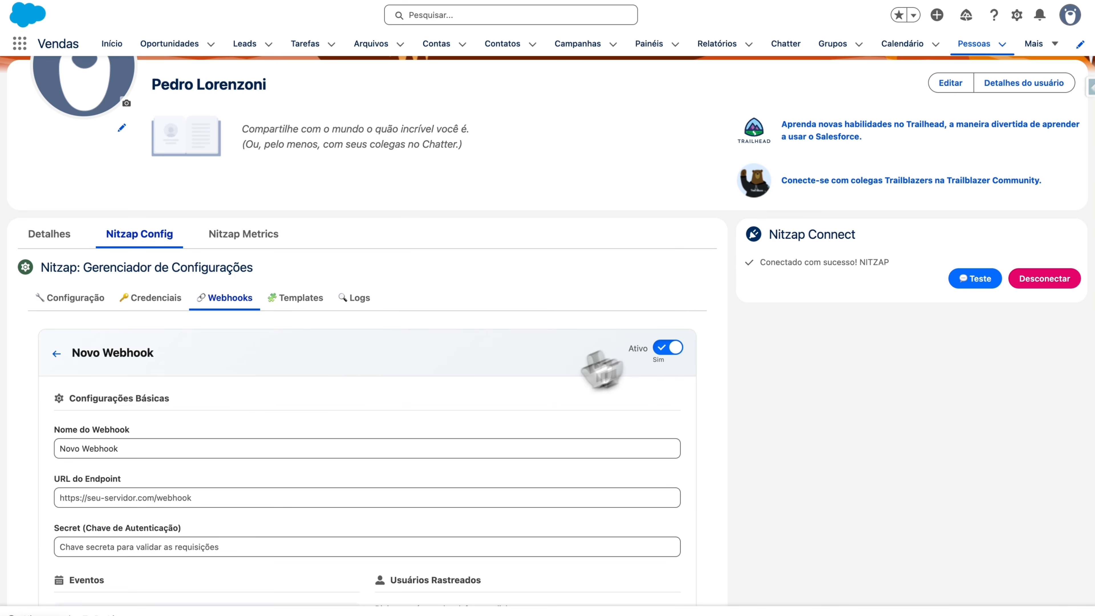
pyautogui.scroll(-7, 521, 435)
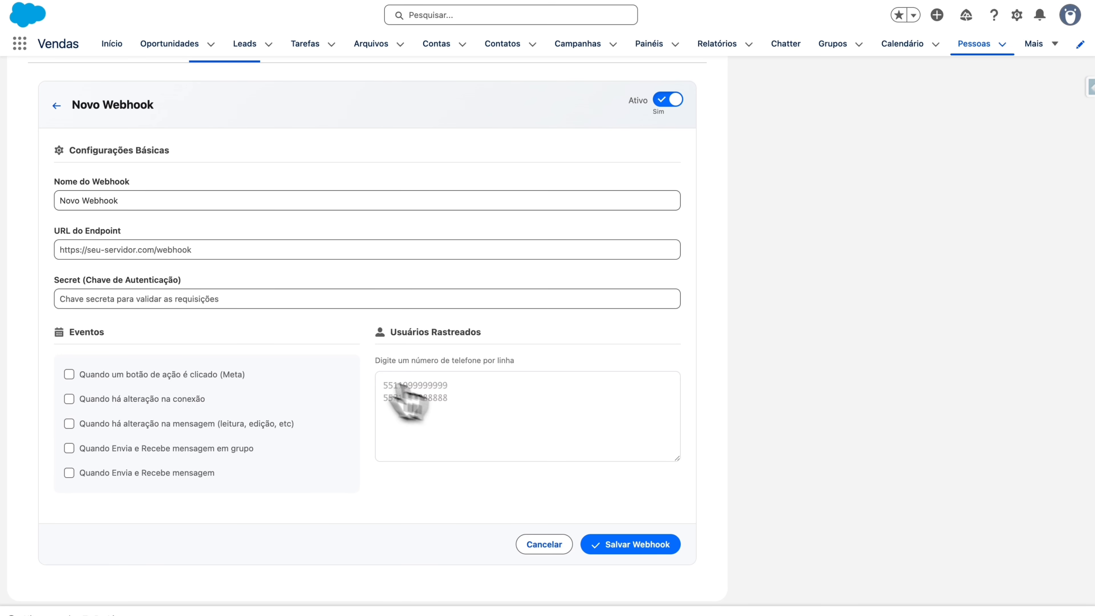
pyautogui.scroll(-1, 193, 388)
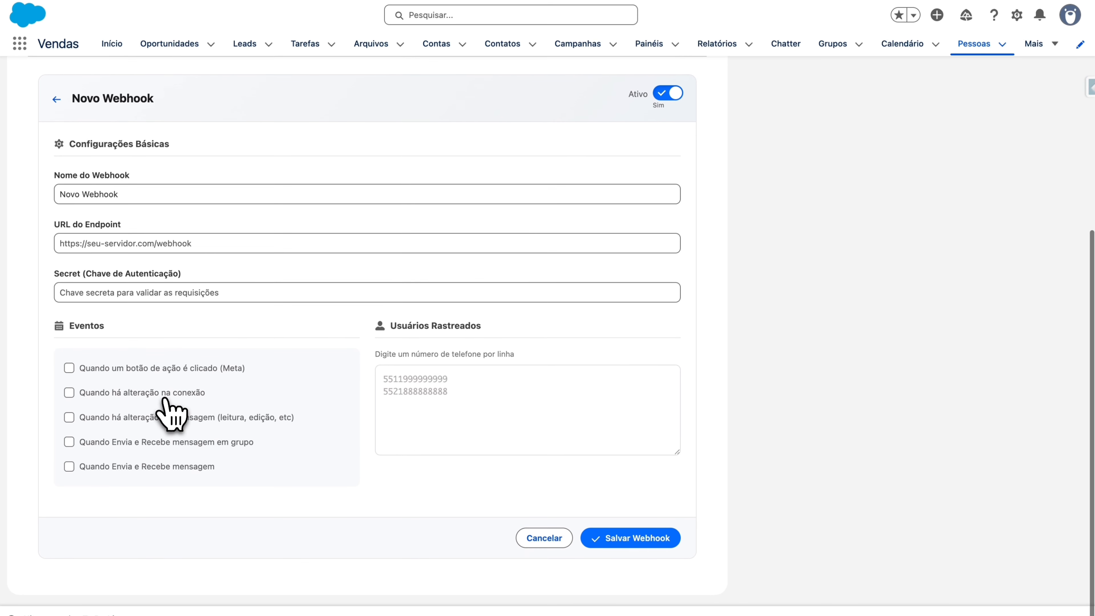
pyautogui.press('super+shift+4')
pyautogui.moveTo(48, 313); pyautogui.dragTo(354, 502)
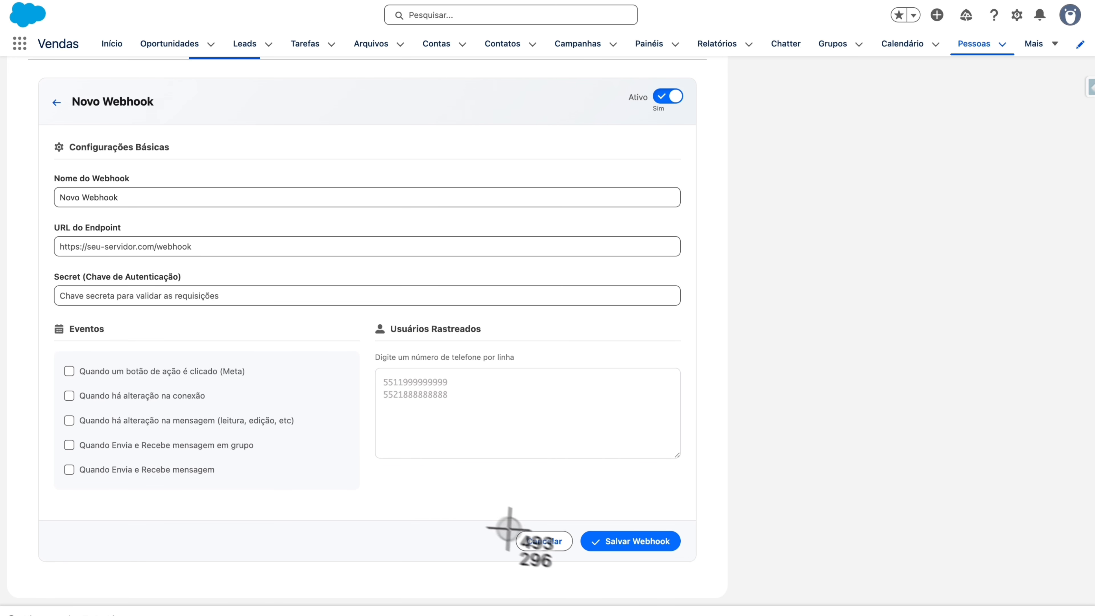
pyautogui.click(531, 540)
# Step: Look through the template manager and Logs section, then switch to the Nitzap Metrics panel
pyautogui.click(286, 303)
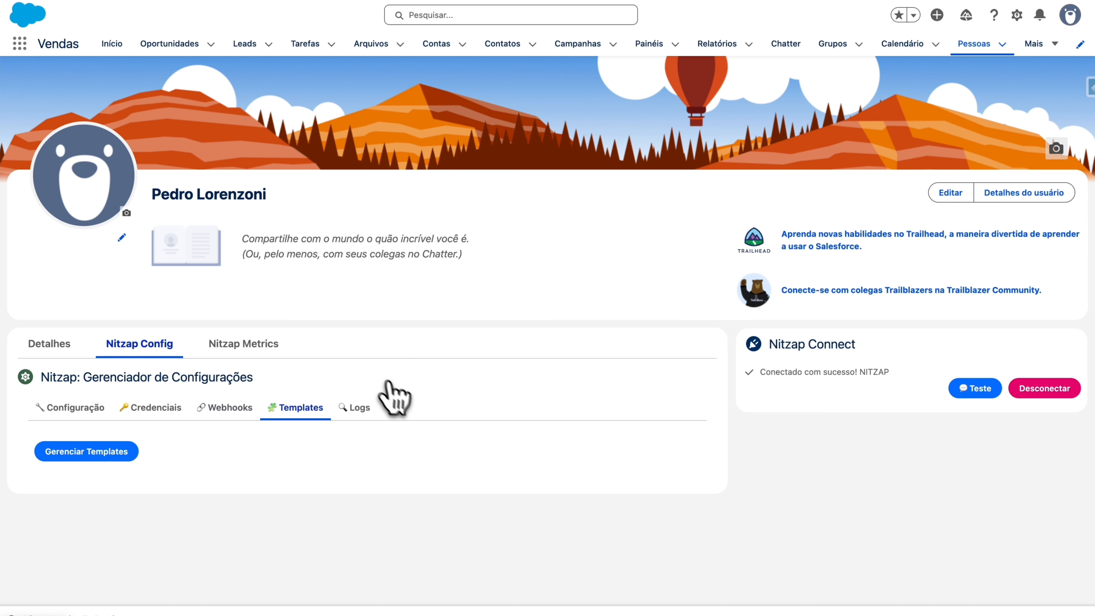
pyautogui.click(125, 453)
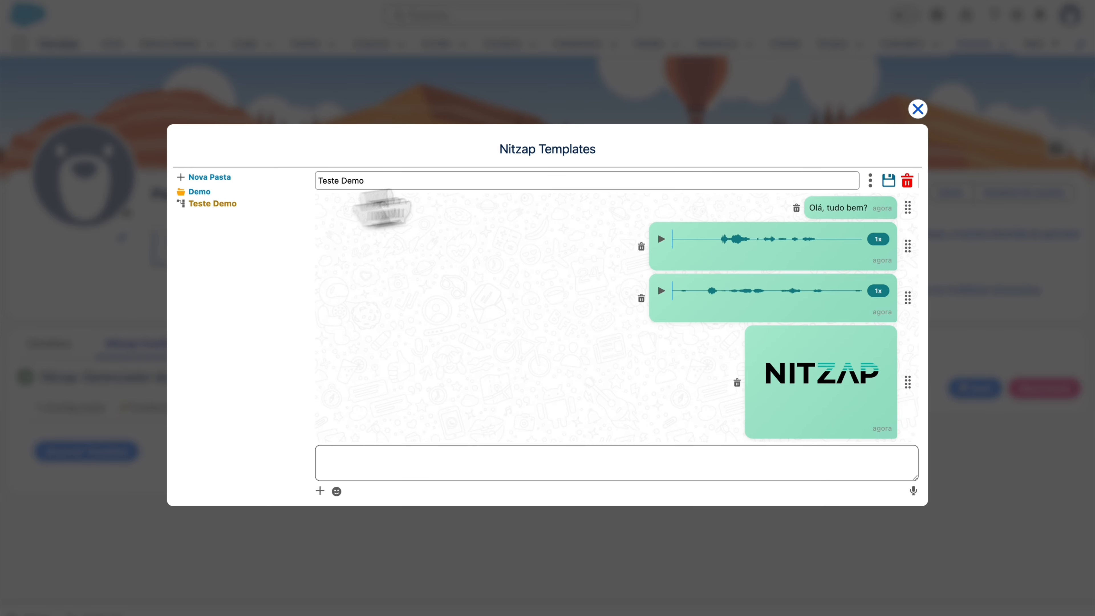
pyautogui.click(918, 110)
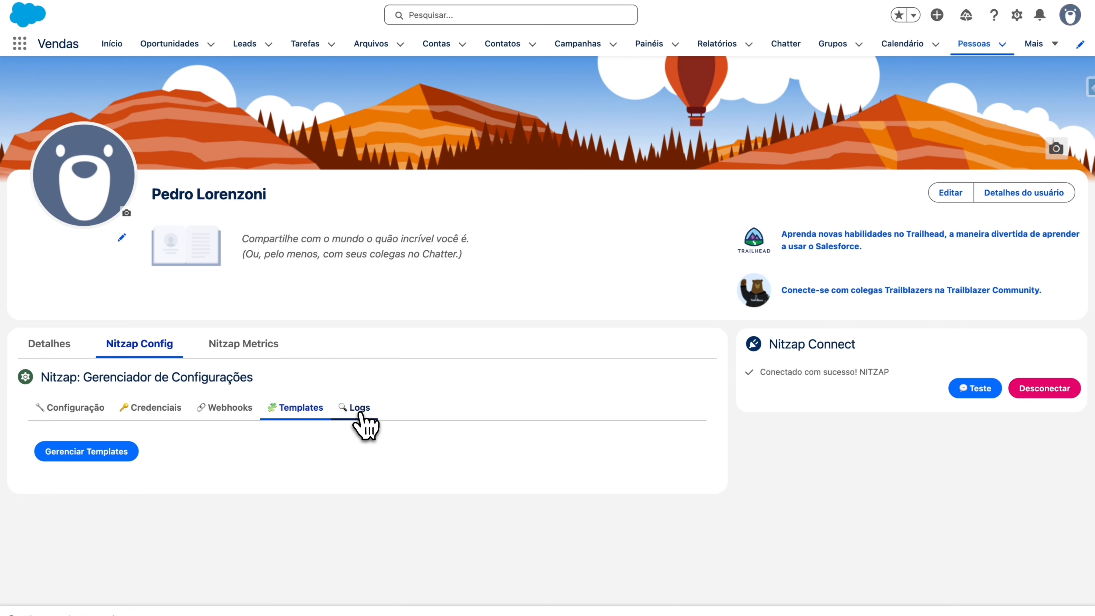
pyautogui.click(361, 408)
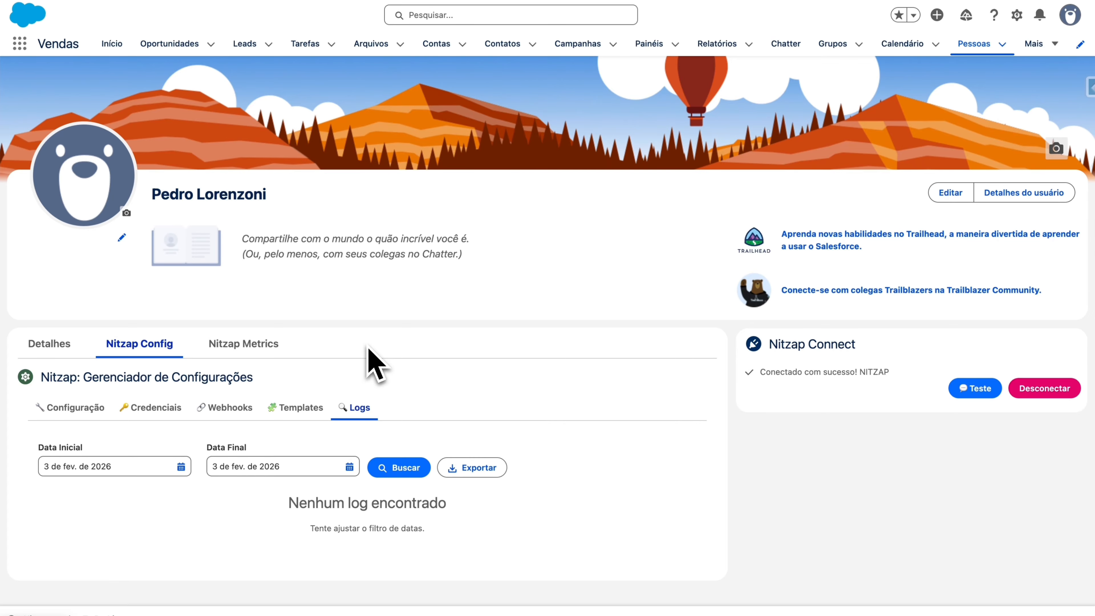
pyautogui.click(282, 351)
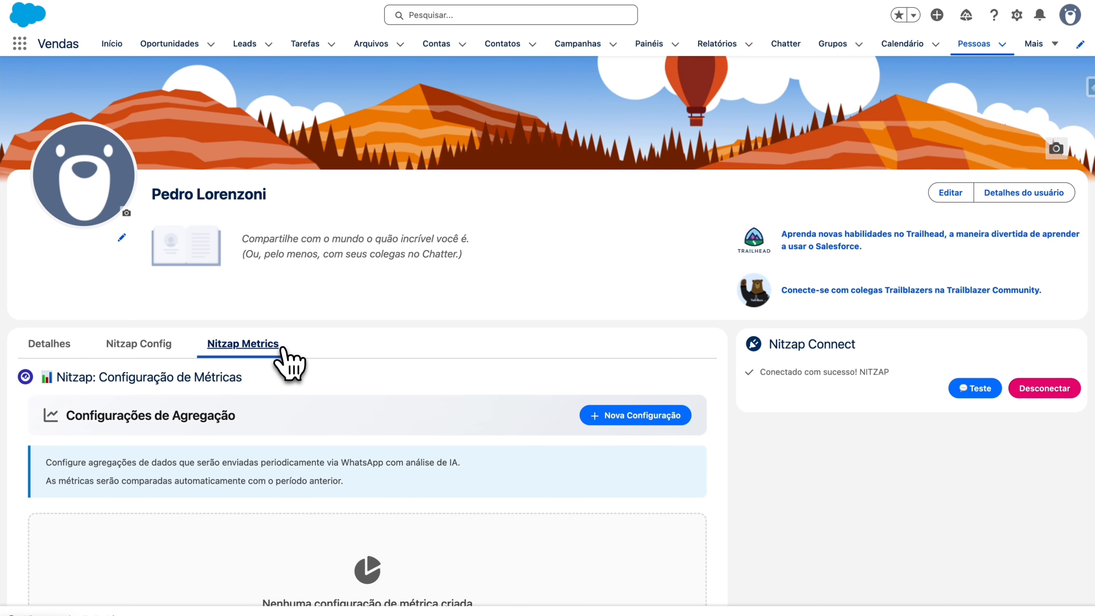
# Step: Create a Nova Configuração metric form in the Configurações de Agregação panel
pyautogui.scroll(-3, 464, 372)
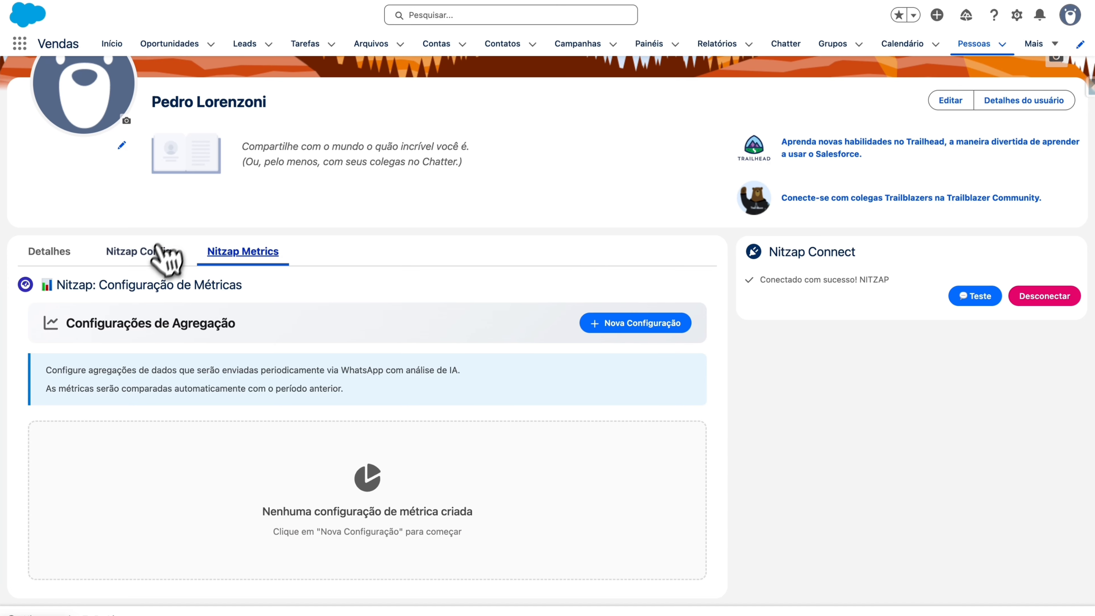
pyautogui.click(653, 325)
pyautogui.scroll(-5, 520, 414)
pyautogui.scroll(2, 523, 425)
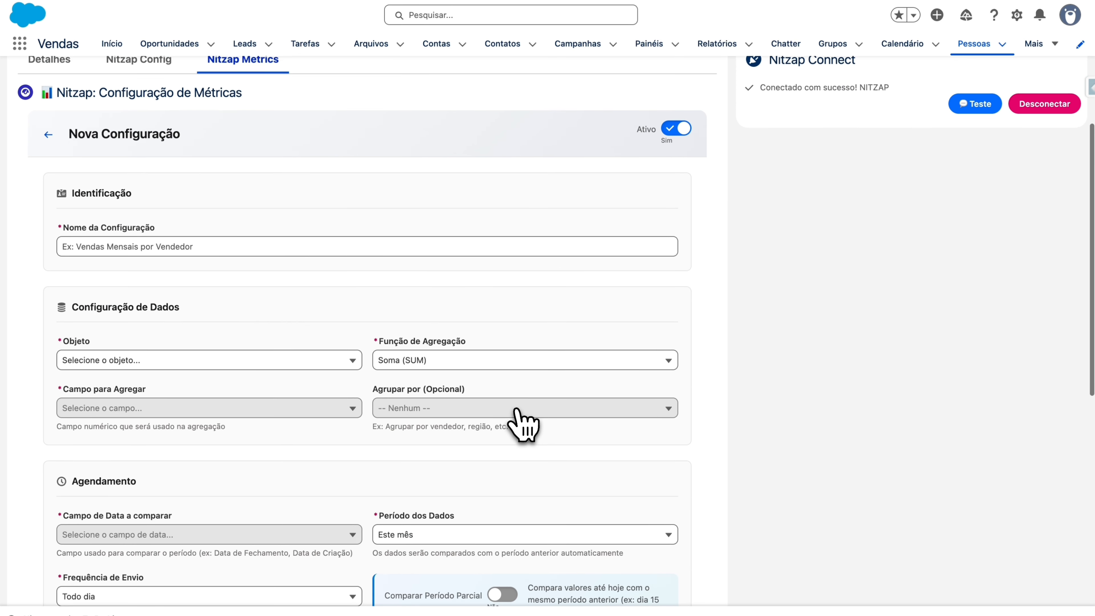
pyautogui.scroll(-3, 523, 425)
pyautogui.scroll(3, 523, 424)
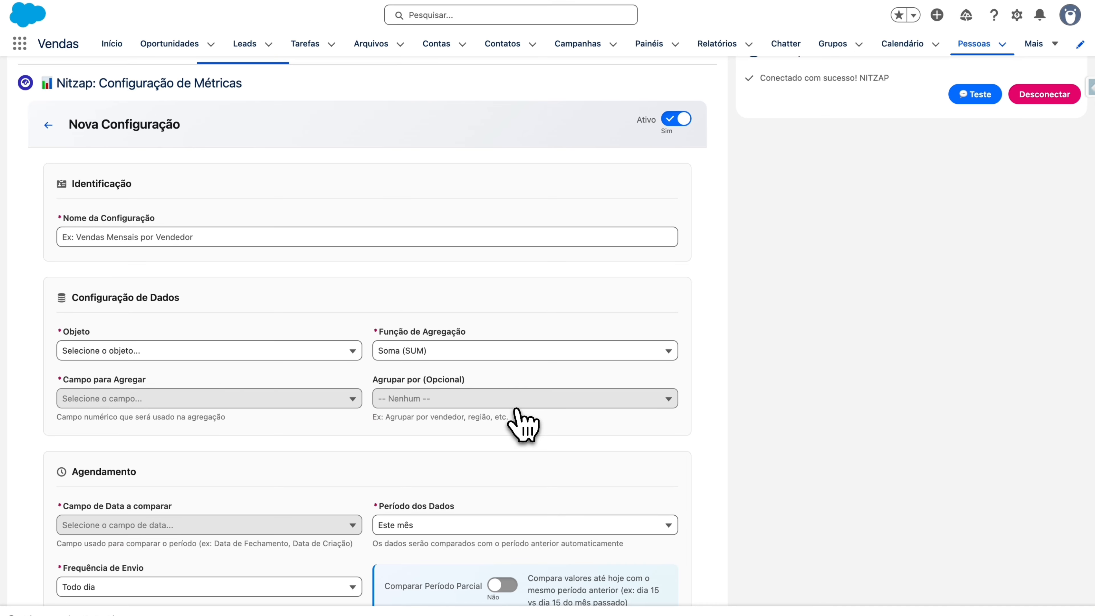
# Step: Name the configuration 'Oportunidades do Mês' on object Oportunidade with Soma (SUM) aggregation
pyautogui.click(323, 236)
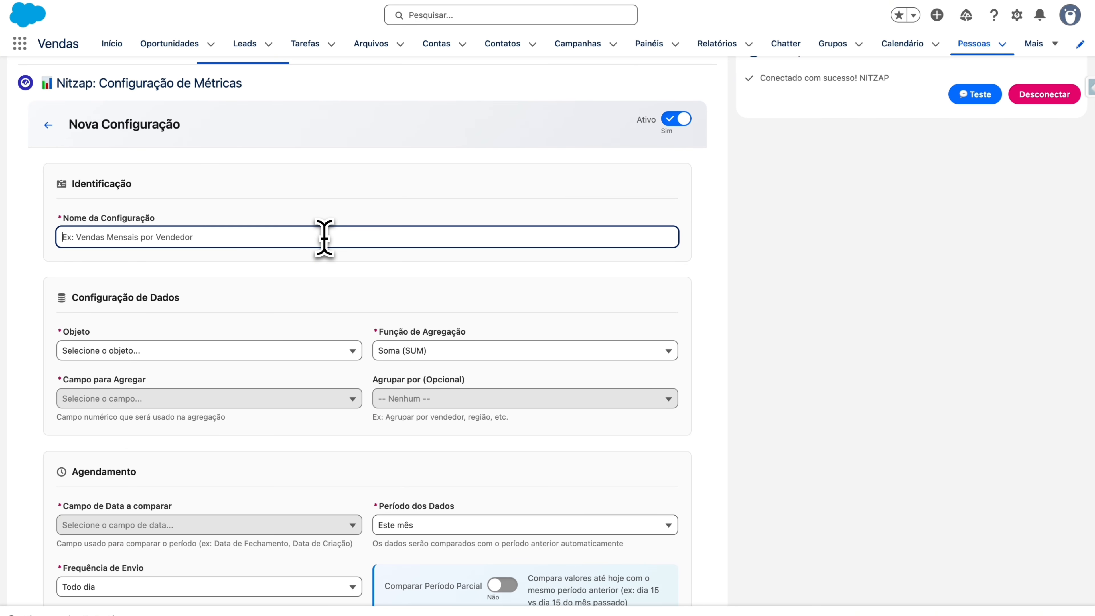
pyautogui.write('Oportu')
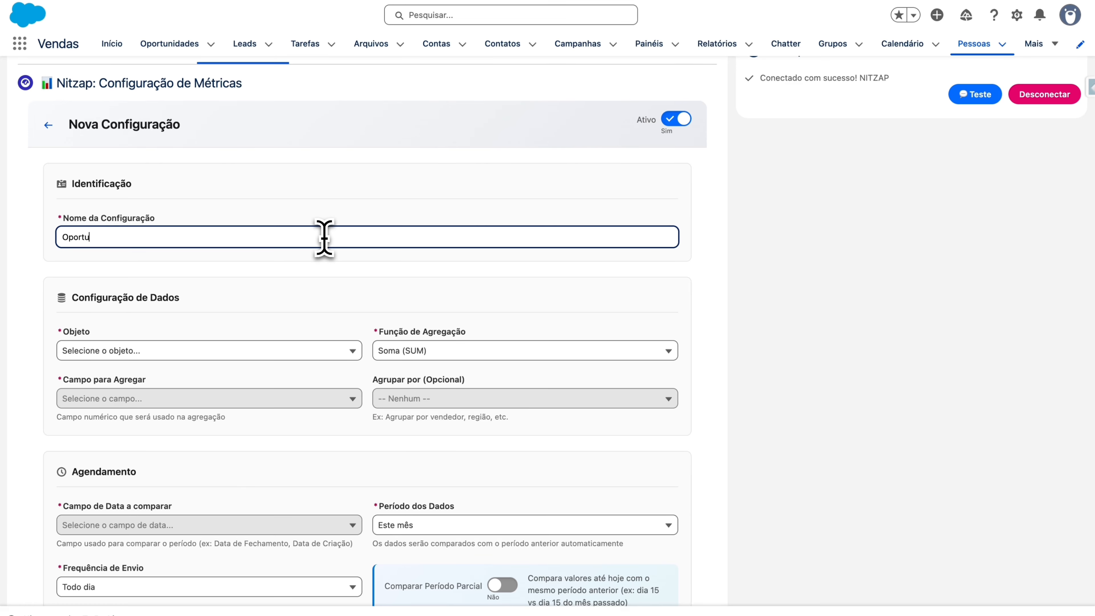
pyautogui.write('nidades do Mês')
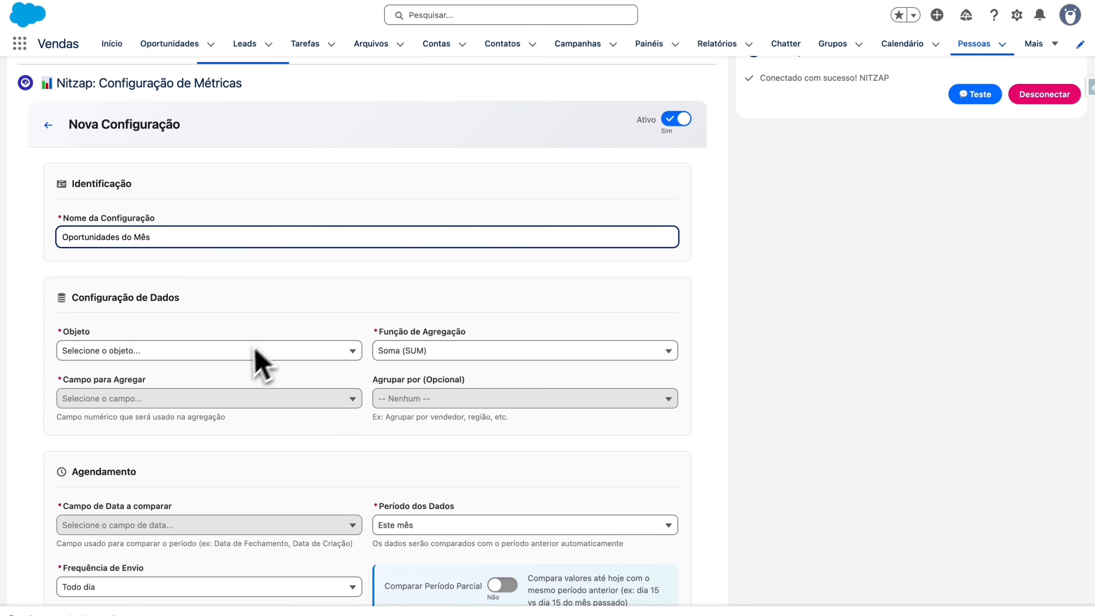
pyautogui.click(243, 351)
pyautogui.click(297, 375)
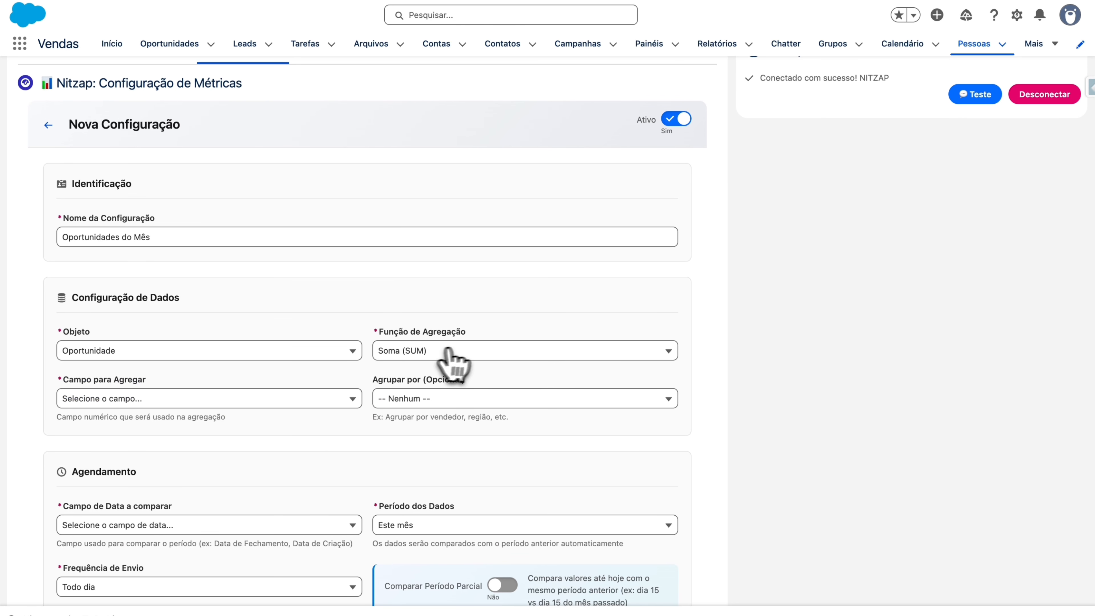
pyautogui.click(467, 352)
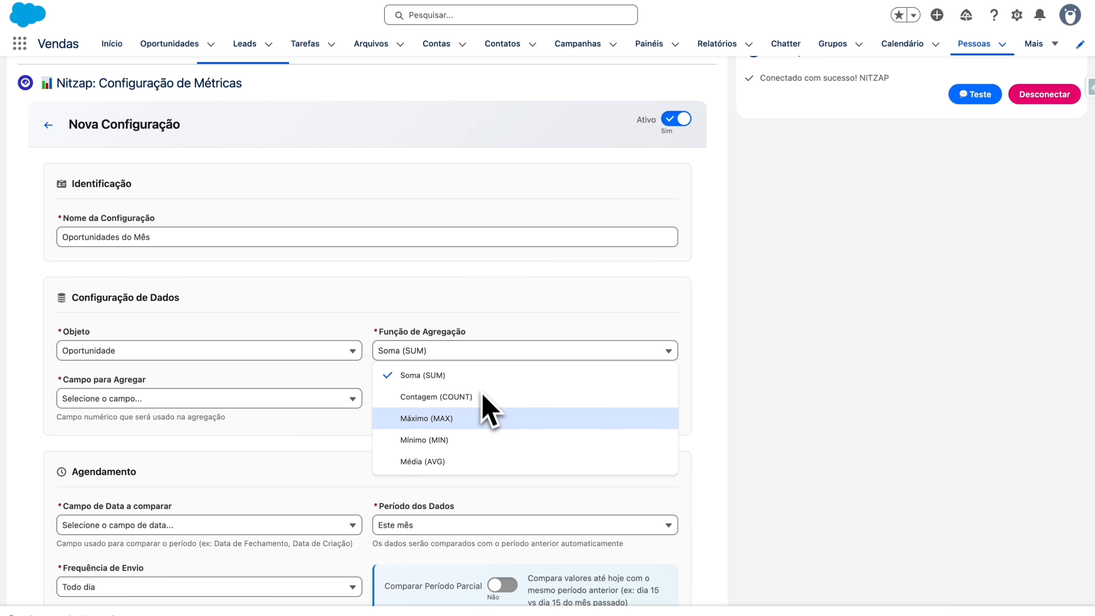
pyautogui.click(497, 300)
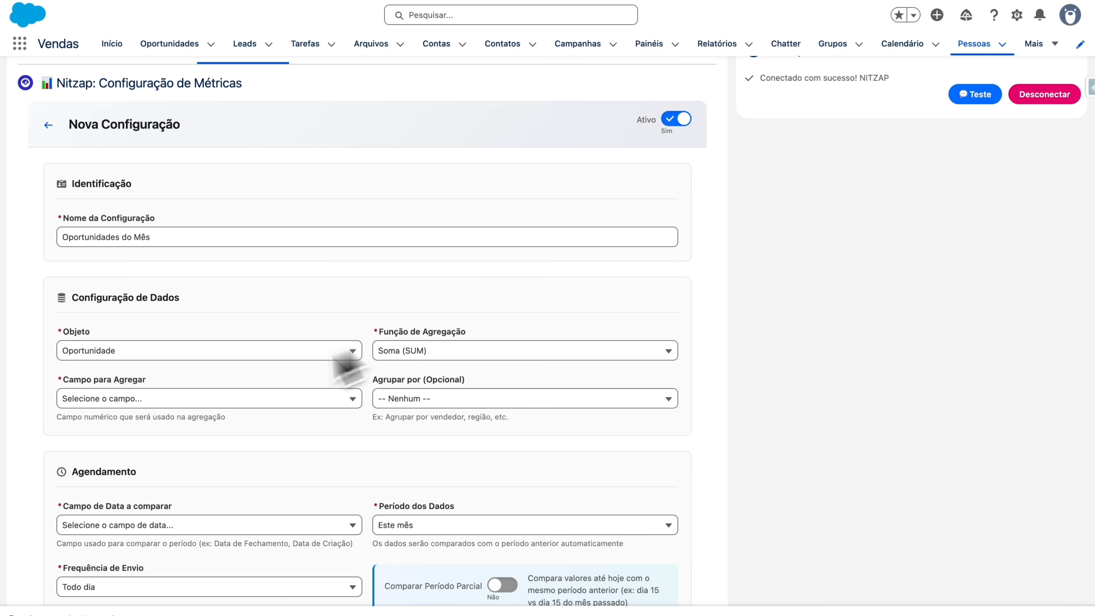
# Step: Choose Valor (Moeda) as the field to aggregate
pyautogui.click(218, 399)
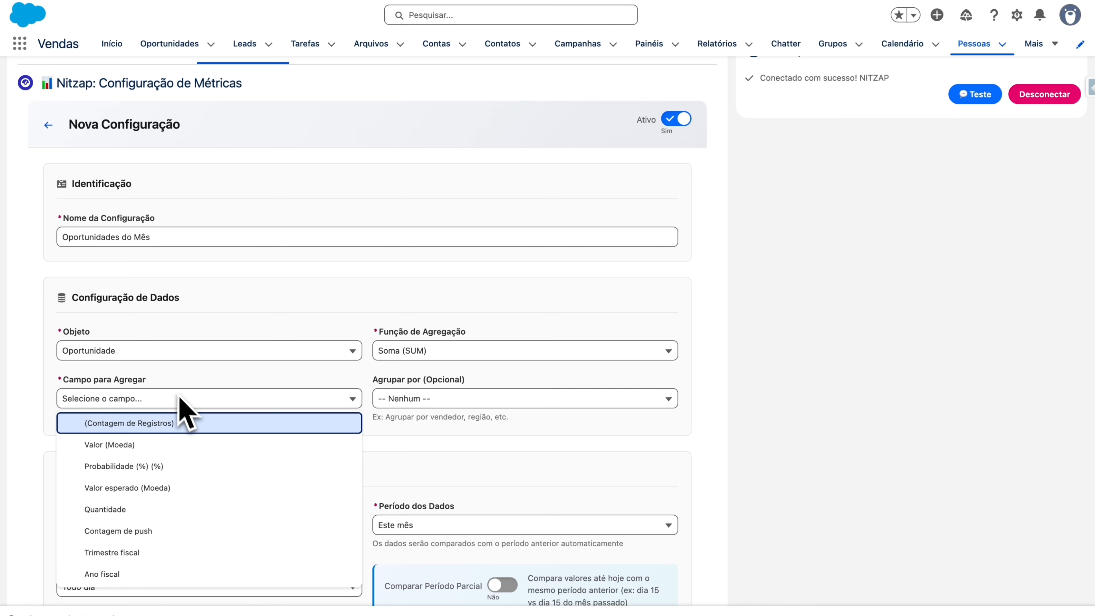
pyautogui.scroll(-2, 208, 458)
pyautogui.scroll(1, 208, 458)
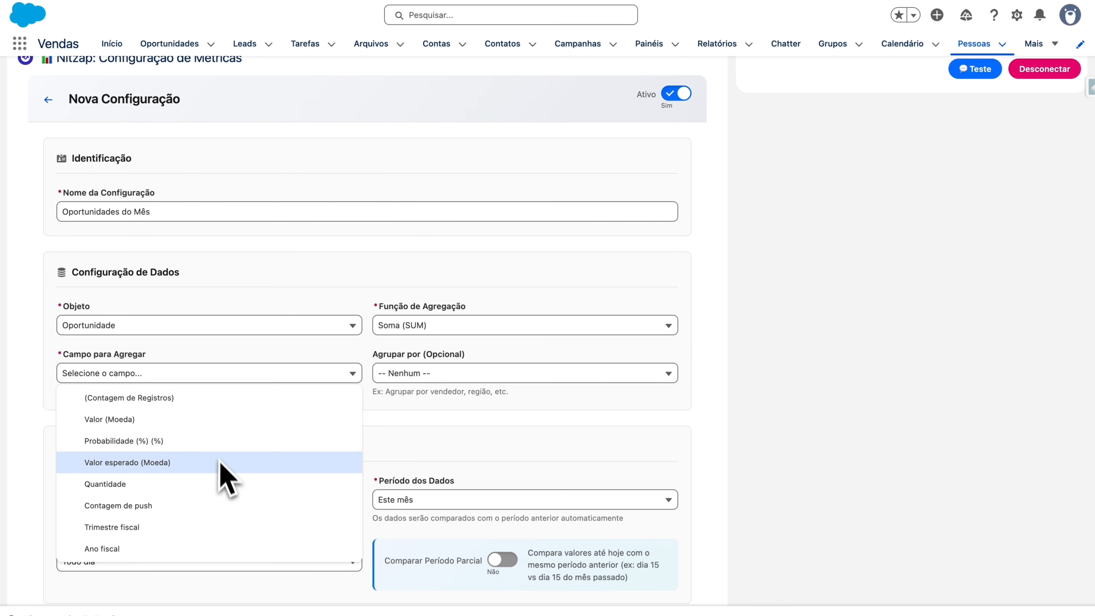
pyautogui.click(223, 428)
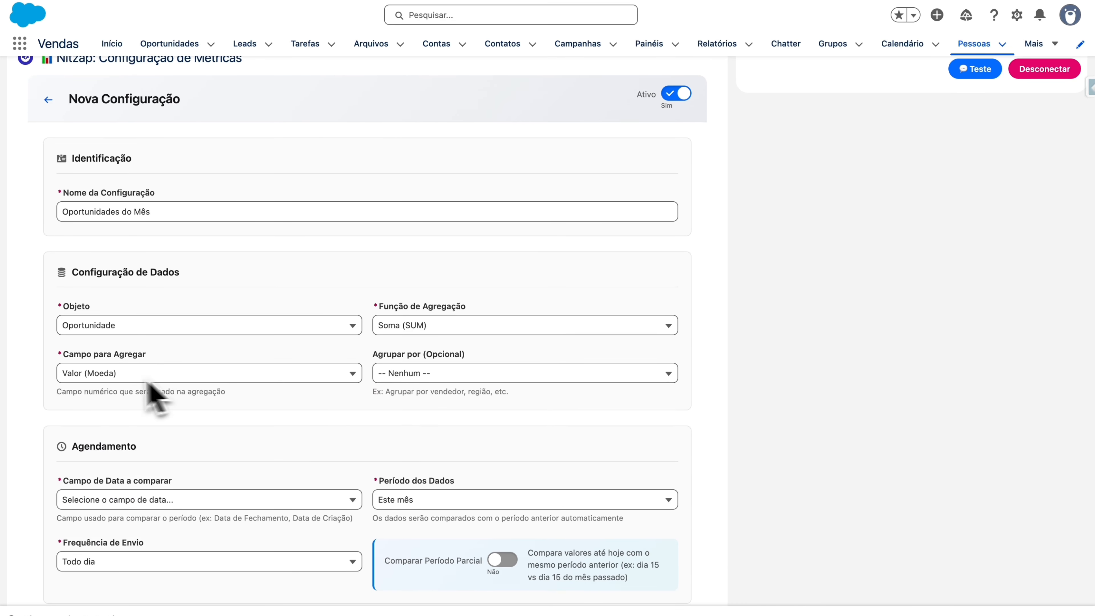
pyautogui.moveTo(57, 392); pyautogui.dragTo(269, 395)
pyautogui.click(297, 395)
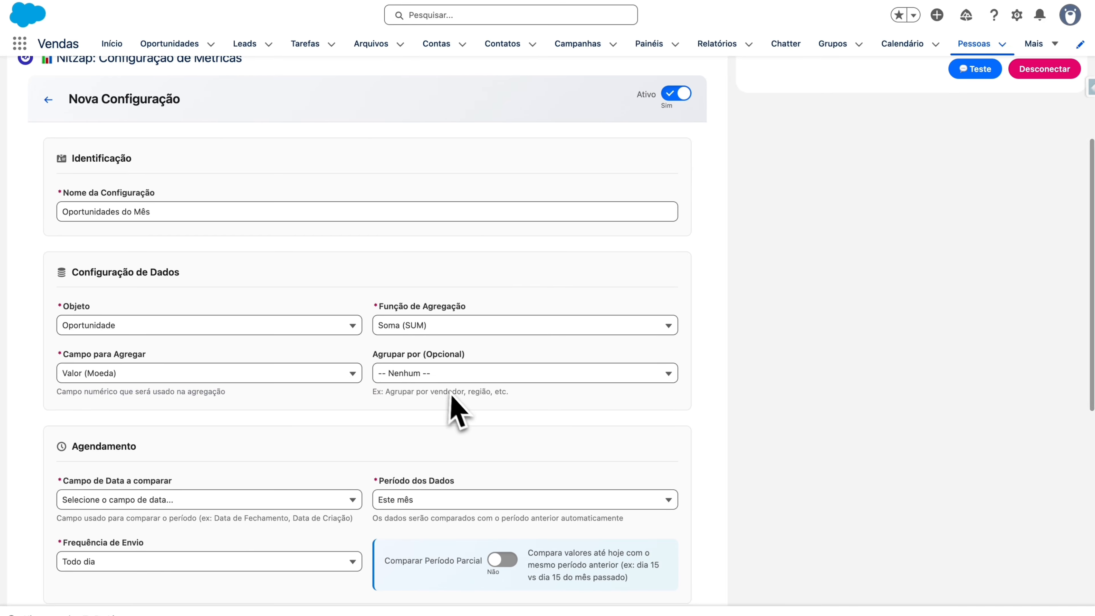
pyautogui.scroll(-3, 467, 401)
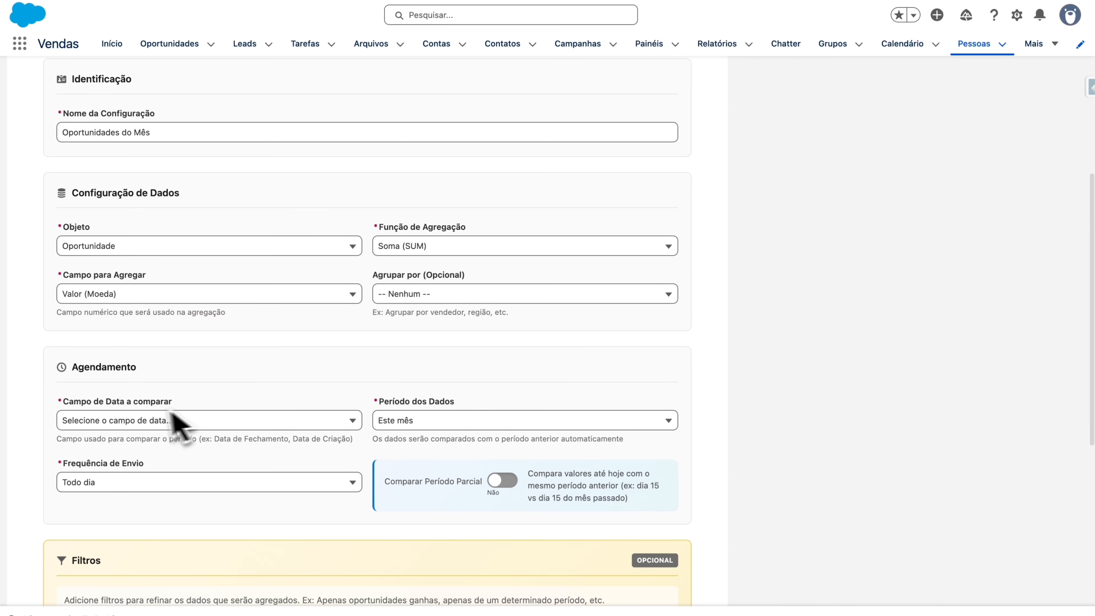
pyautogui.scroll(-1, 173, 380)
# Step: Compare periods by Data de fechamento and set the sending frequency to Toda semana
pyautogui.click(177, 365)
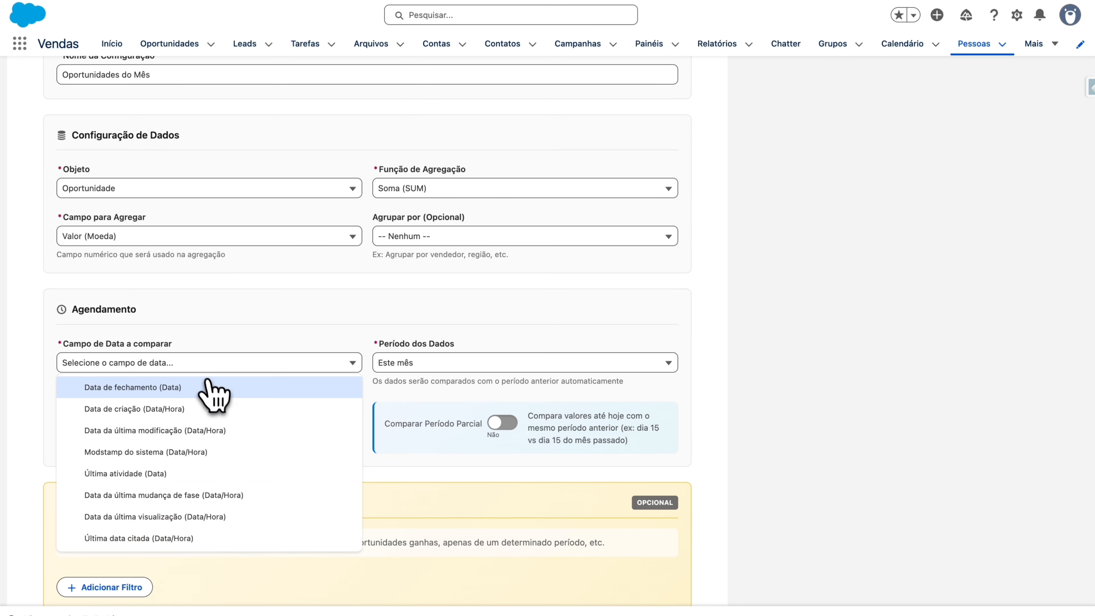
pyautogui.click(214, 391)
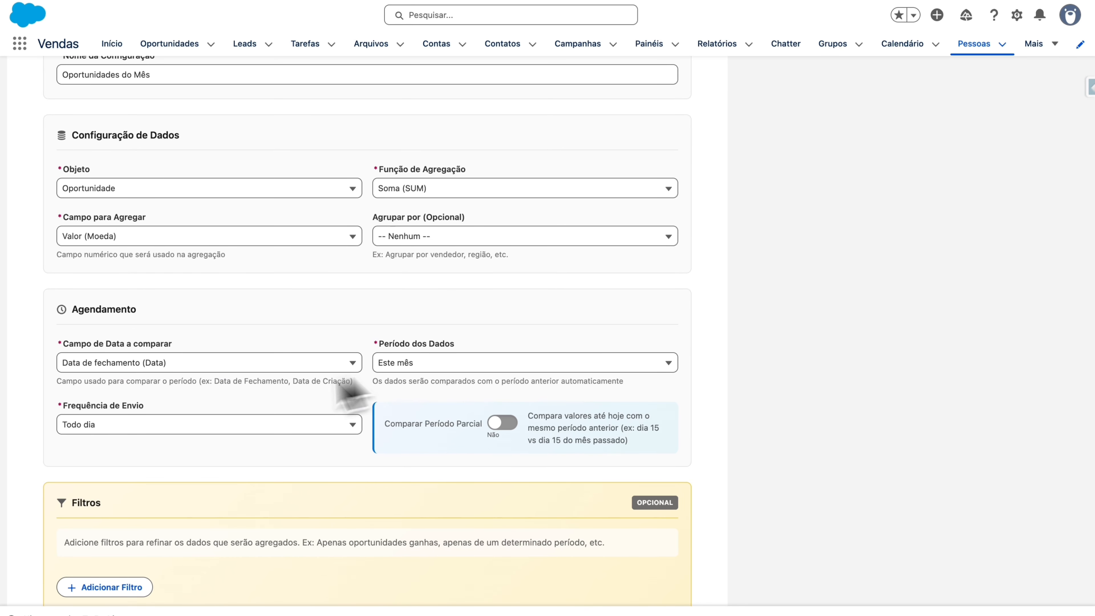
pyautogui.click(166, 425)
pyautogui.click(166, 471)
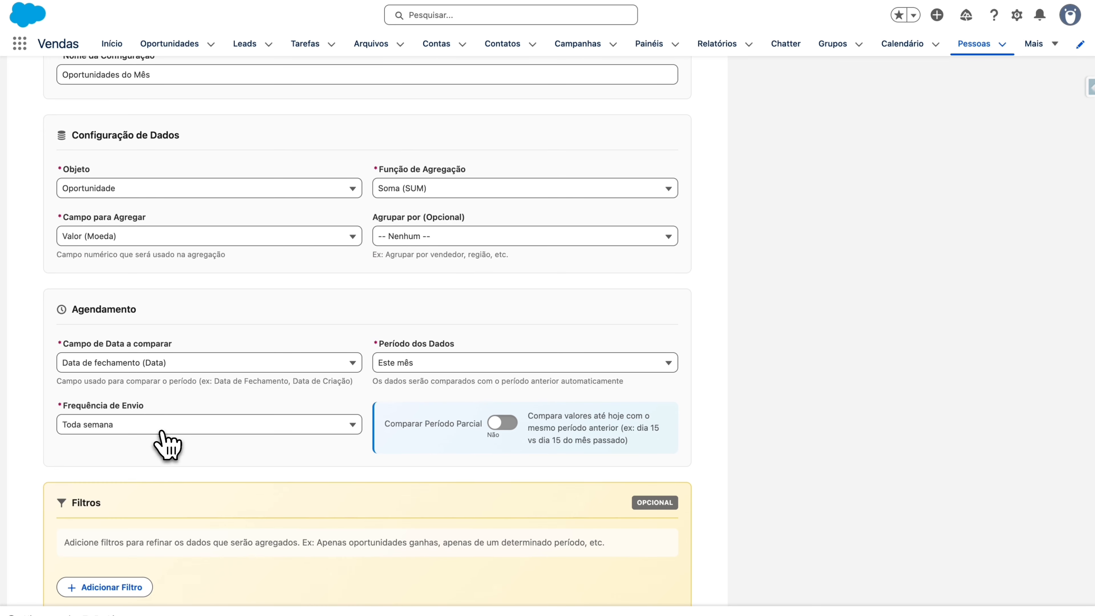
pyautogui.click(159, 426)
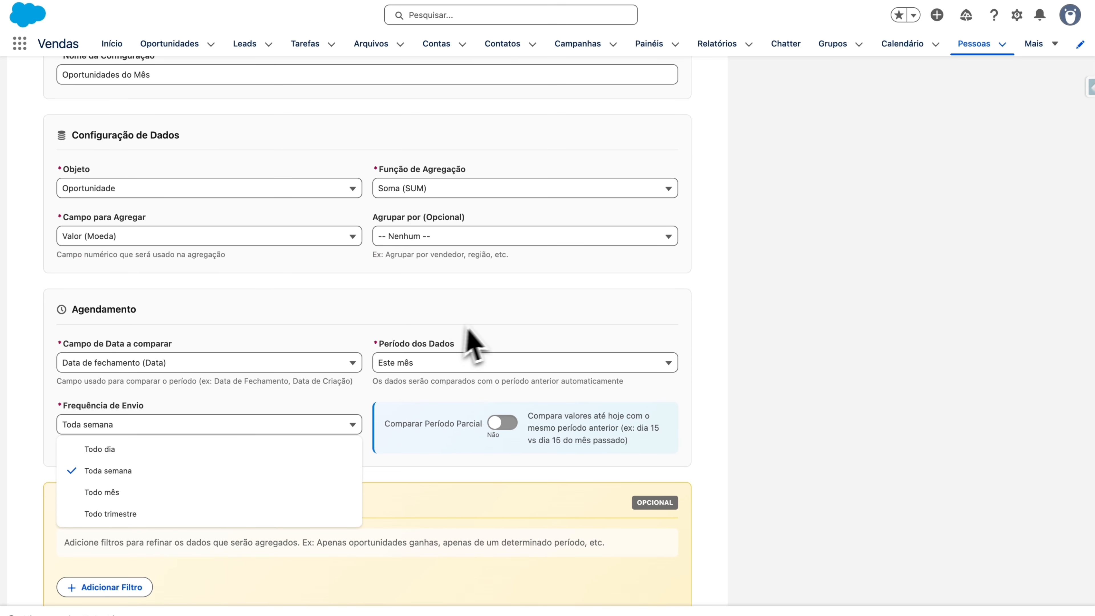
pyautogui.click(484, 326)
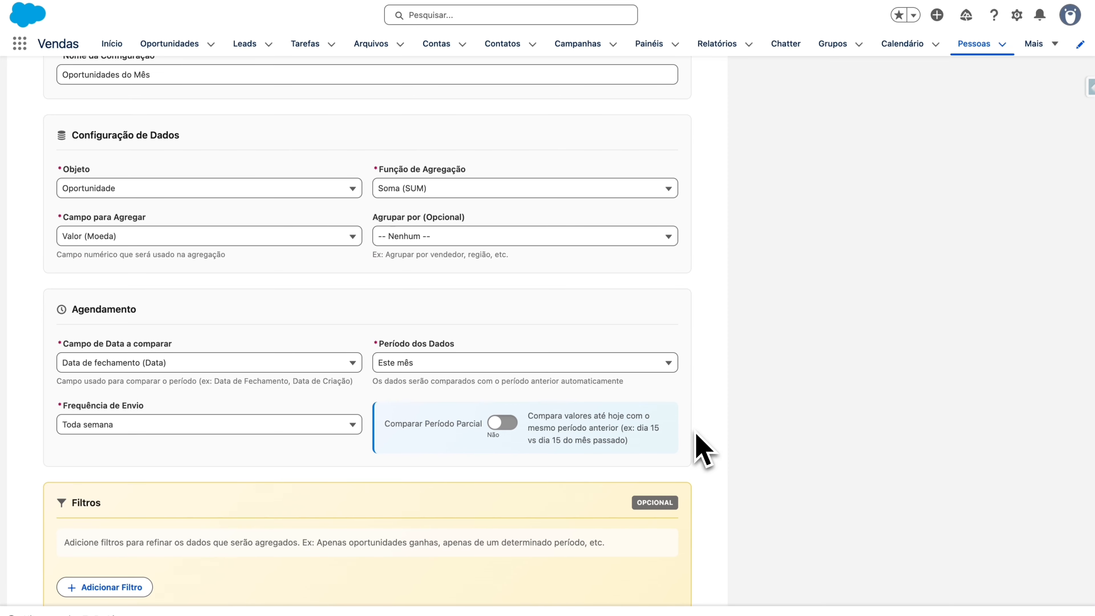
pyautogui.scroll(-2, 701, 451)
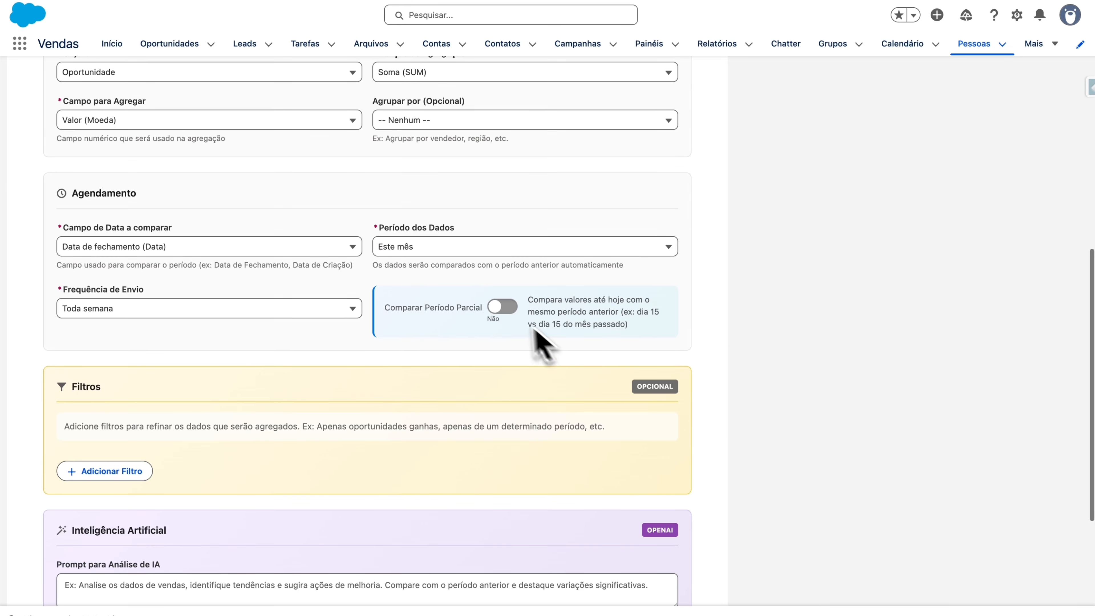
# Step: Turn on partial-period comparison and add a filter where Fase igual a Closed Won
pyautogui.click(502, 306)
pyautogui.scroll(-4, 450, 444)
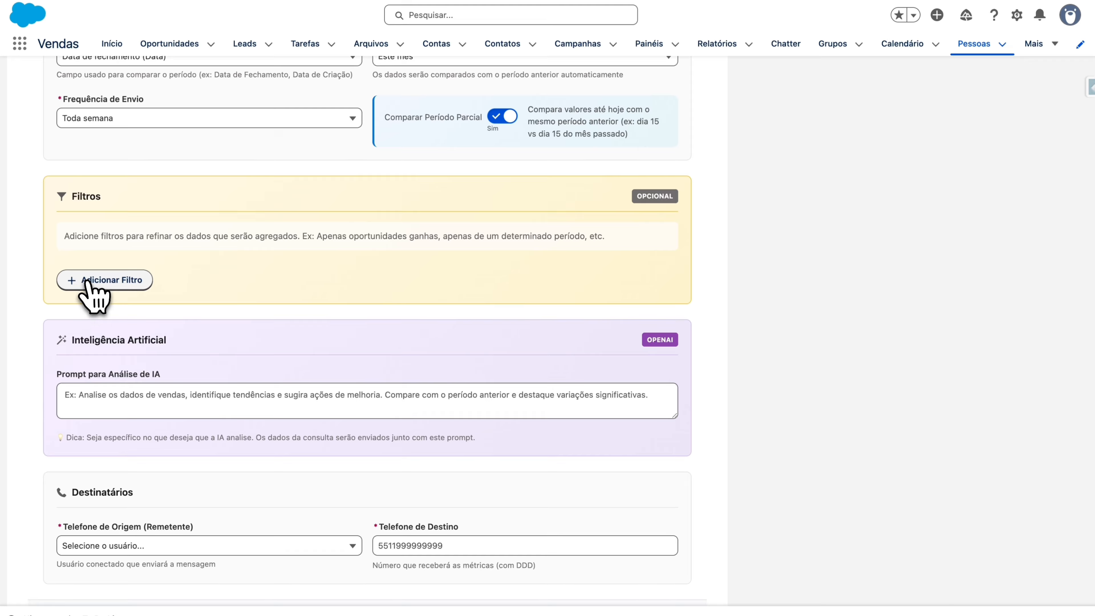
pyautogui.click(97, 280)
pyautogui.click(267, 311)
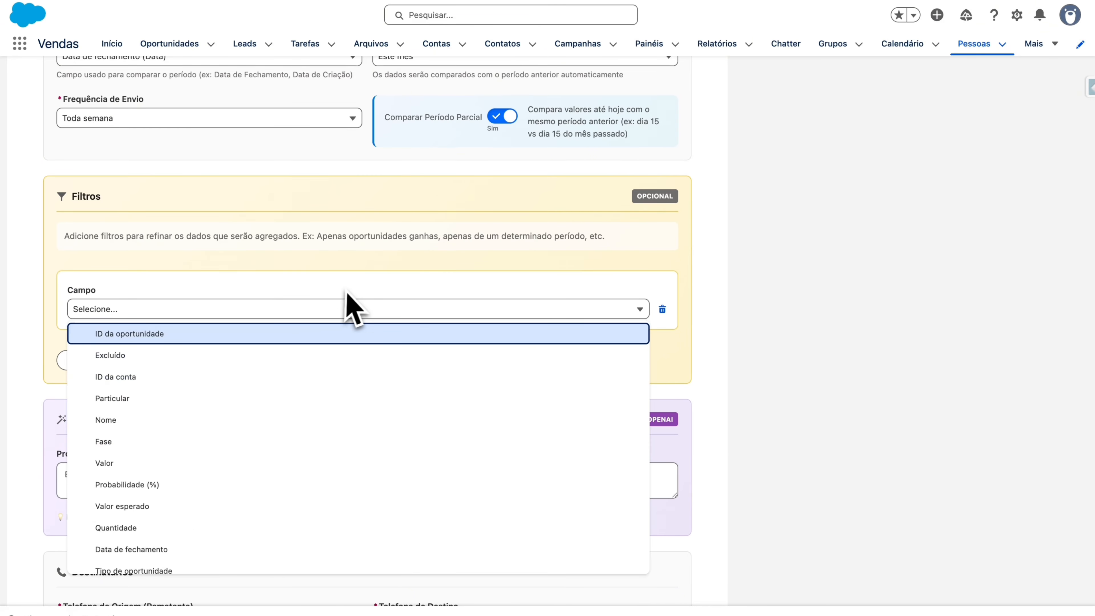
pyautogui.click(288, 440)
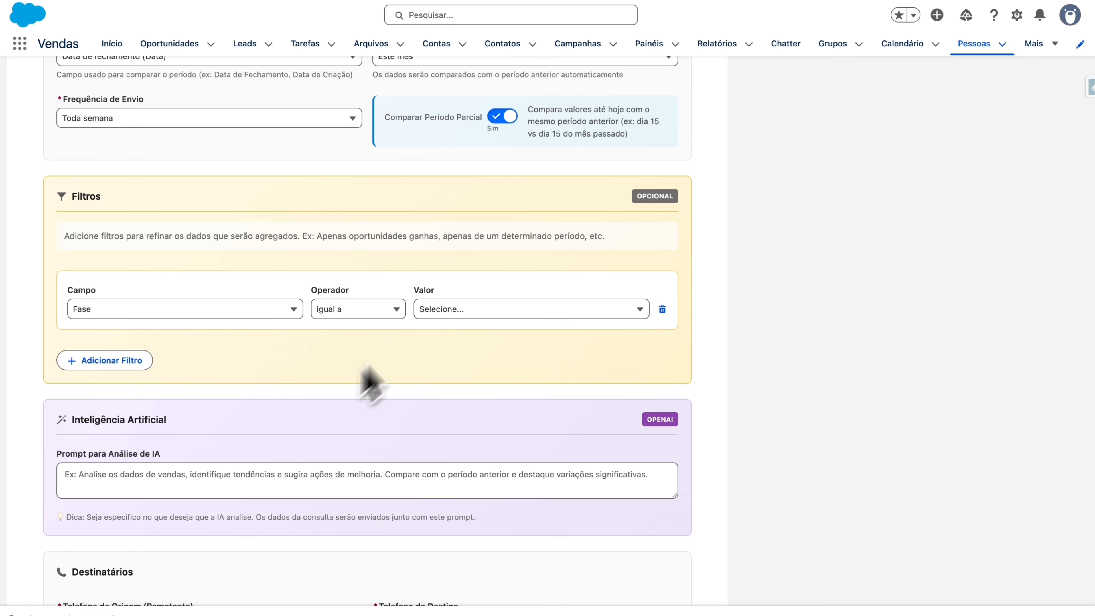
pyautogui.click(439, 311)
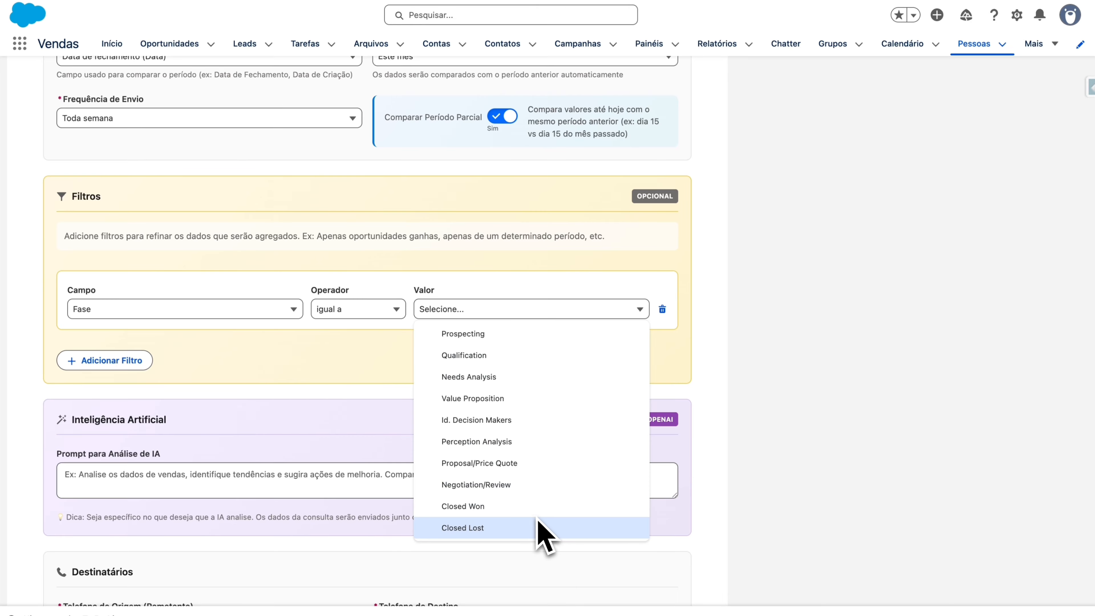
pyautogui.click(529, 506)
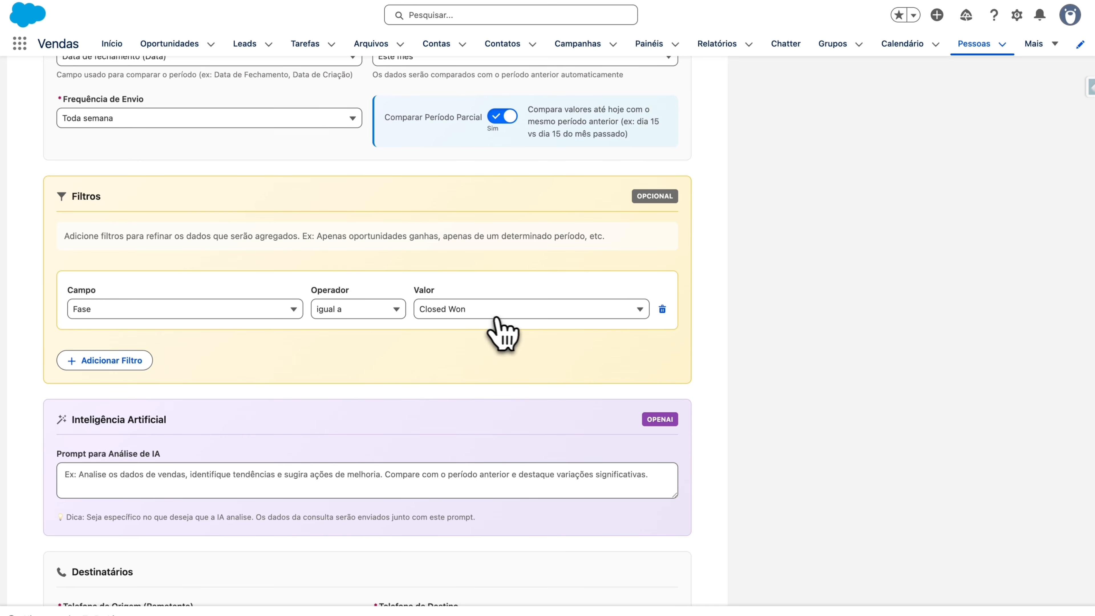
pyautogui.scroll(-3, 362, 355)
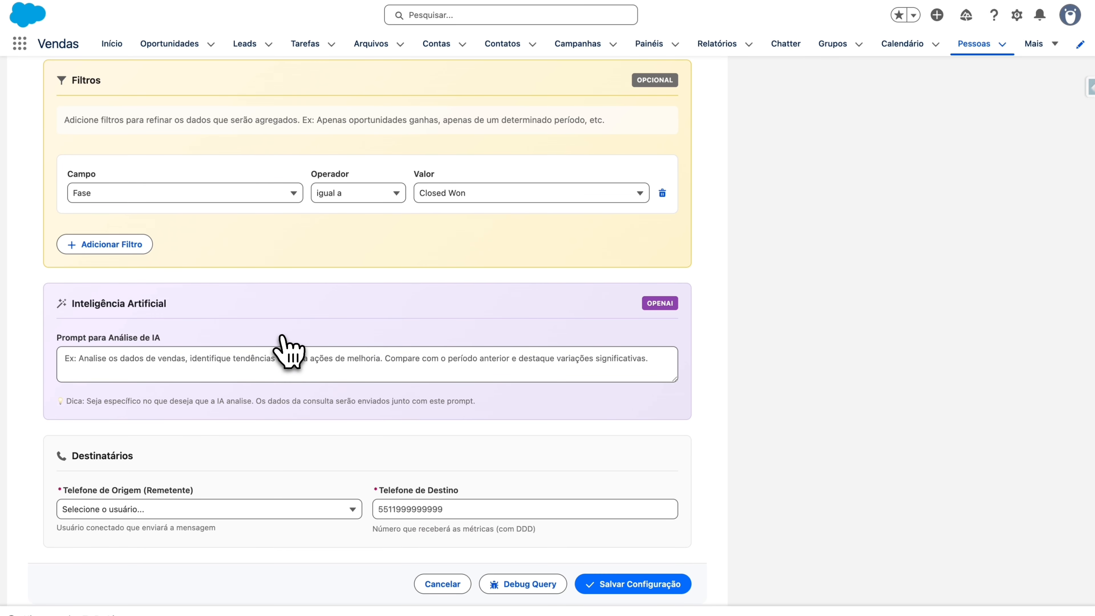
pyautogui.click(247, 367)
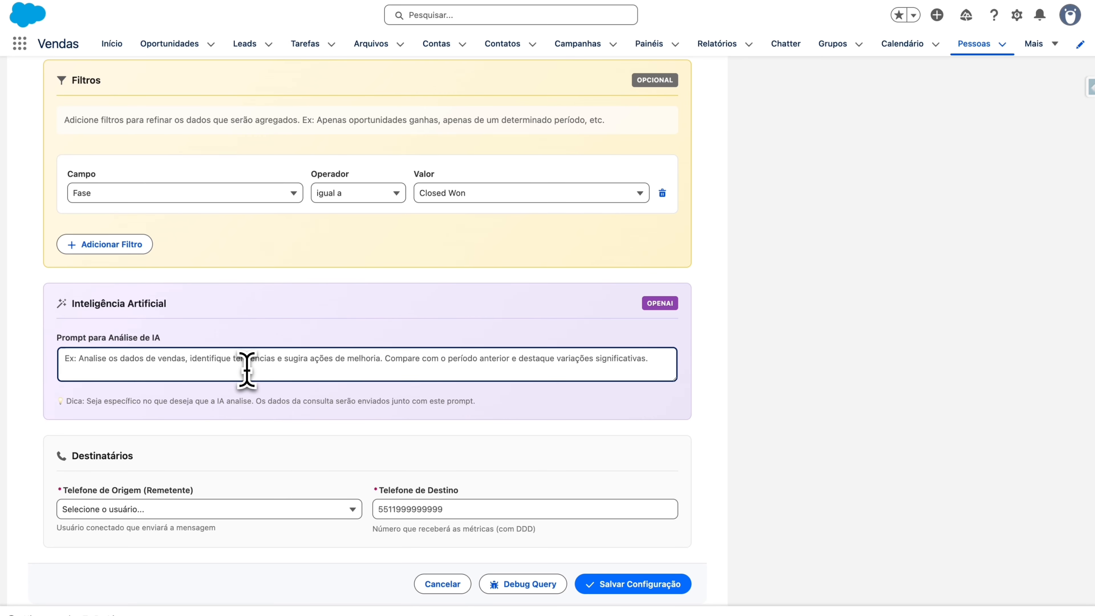
# Step: Write the AI prompt: as a Salesforce seller, forecast next month's revenue from past peaks and differences
pyautogui.scroll(10, 245, 302)
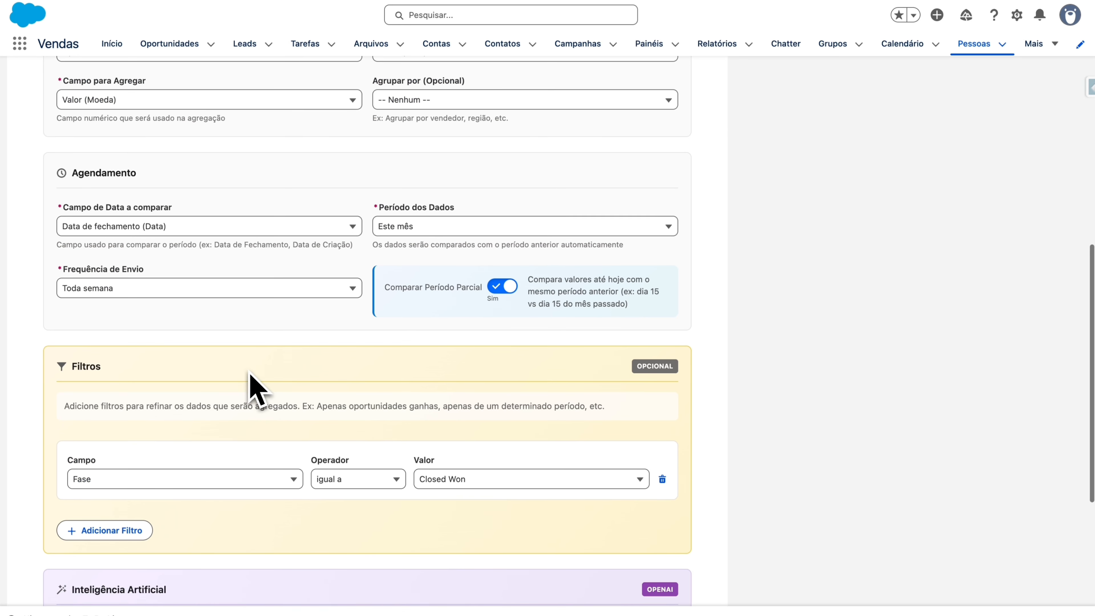
pyautogui.scroll(5, 281, 328)
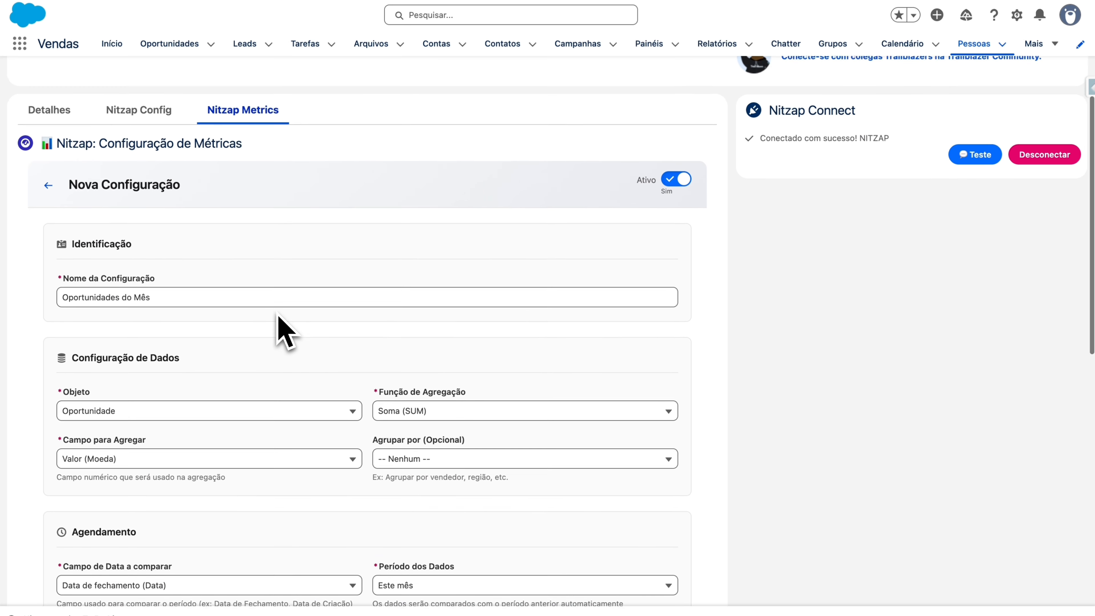
pyautogui.scroll(-2, 281, 325)
pyautogui.scroll(-10, 227, 434)
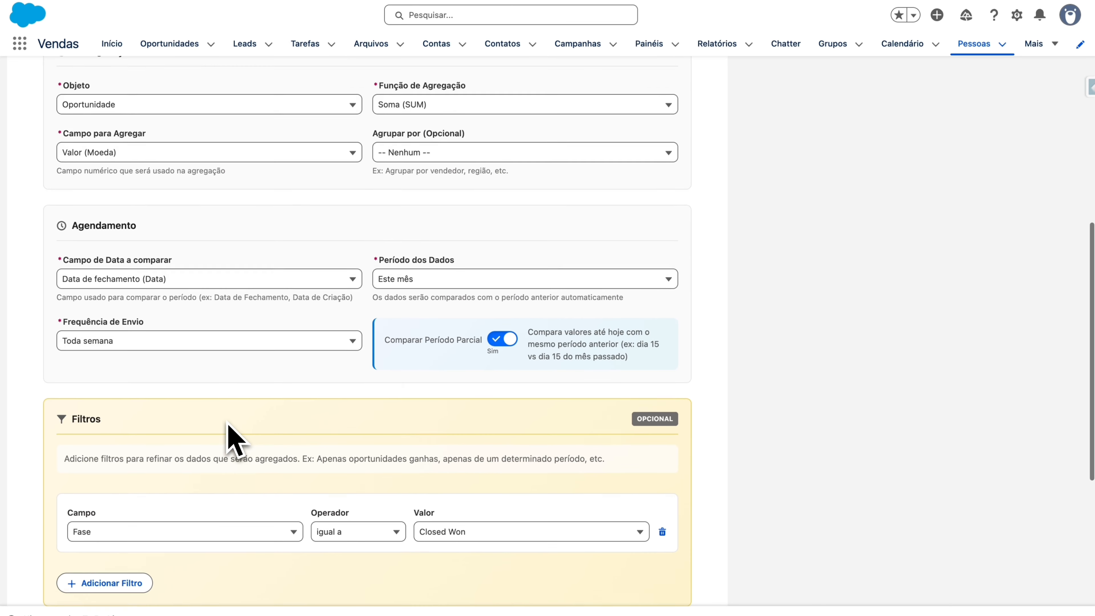
pyautogui.scroll(-1, 215, 432)
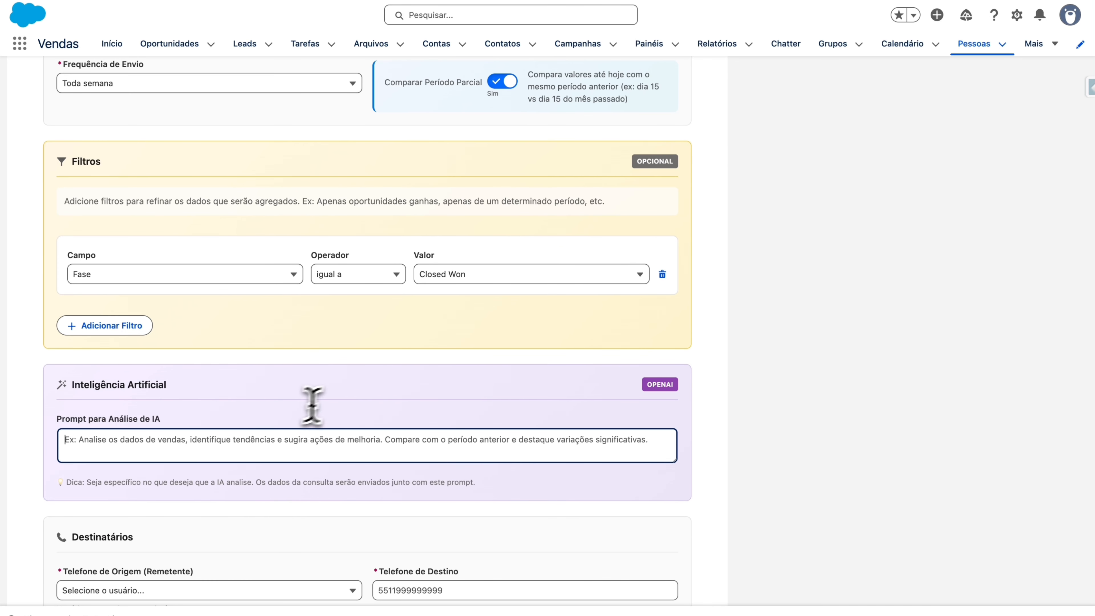
pyautogui.scroll(-3, 328, 392)
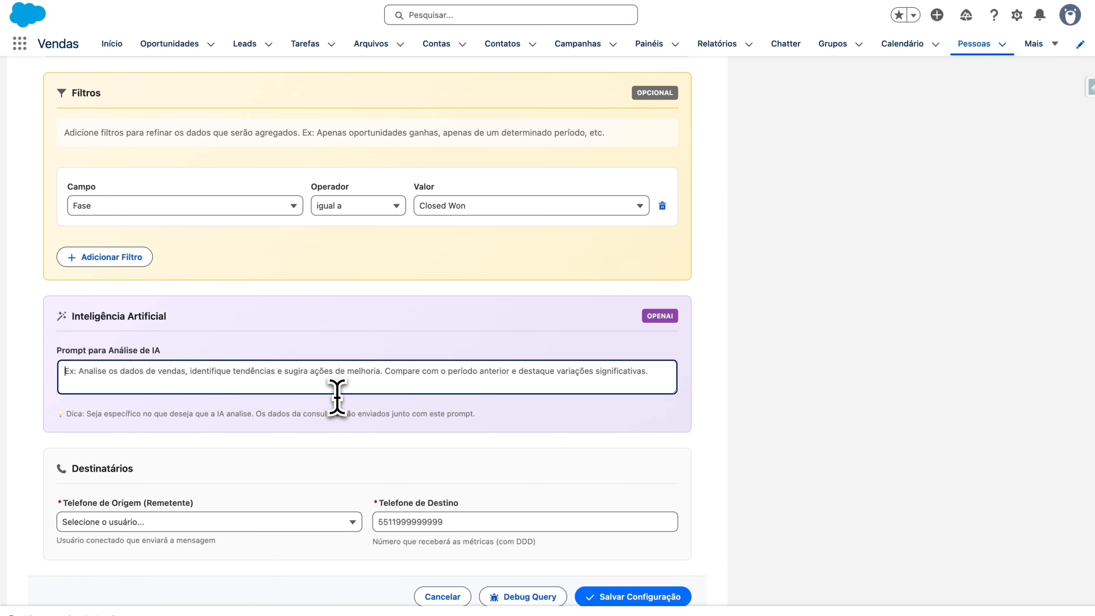
pyautogui.write('Você é ')
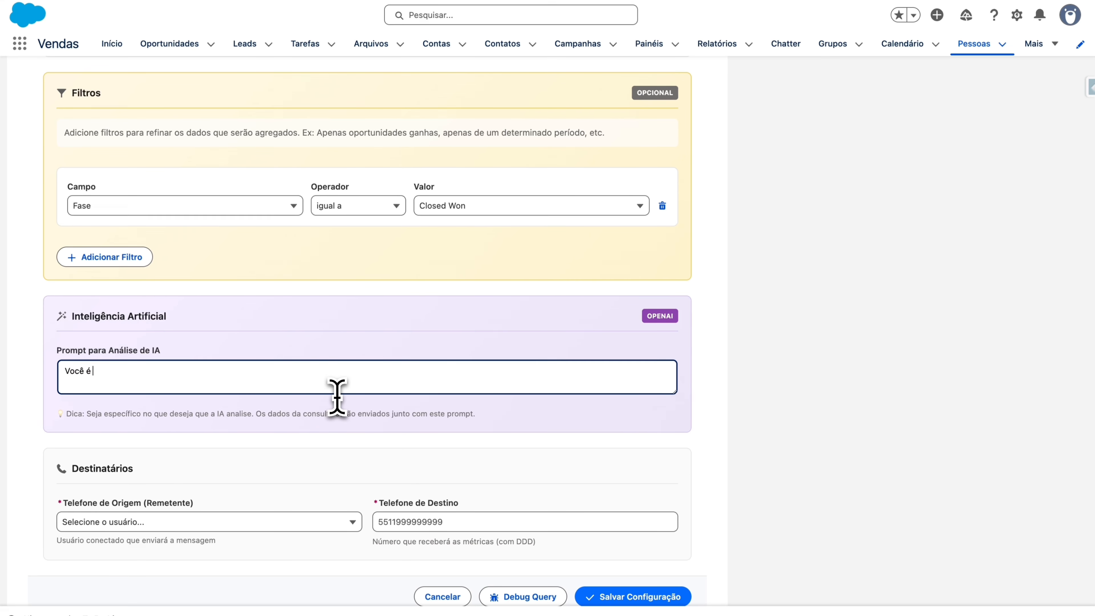
pyautogui.write('um vendedor de Salesforce, você tem habilidade analitica para saber o possivel')
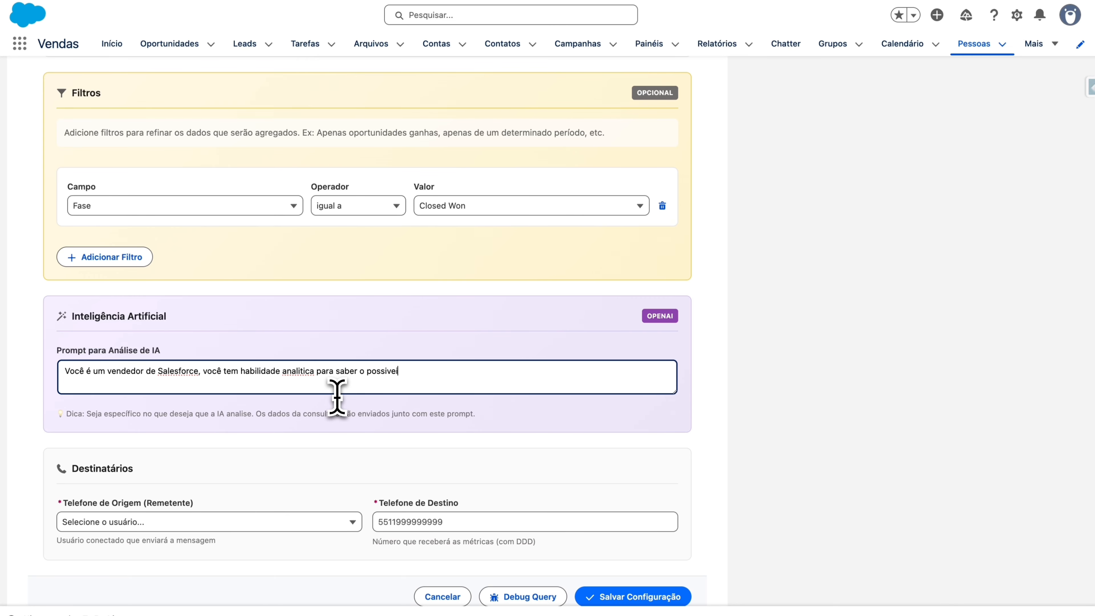
pyautogui.write(' faturamento do proximo m6s. Você sempre percebe picos e diferenças em meses passados.')
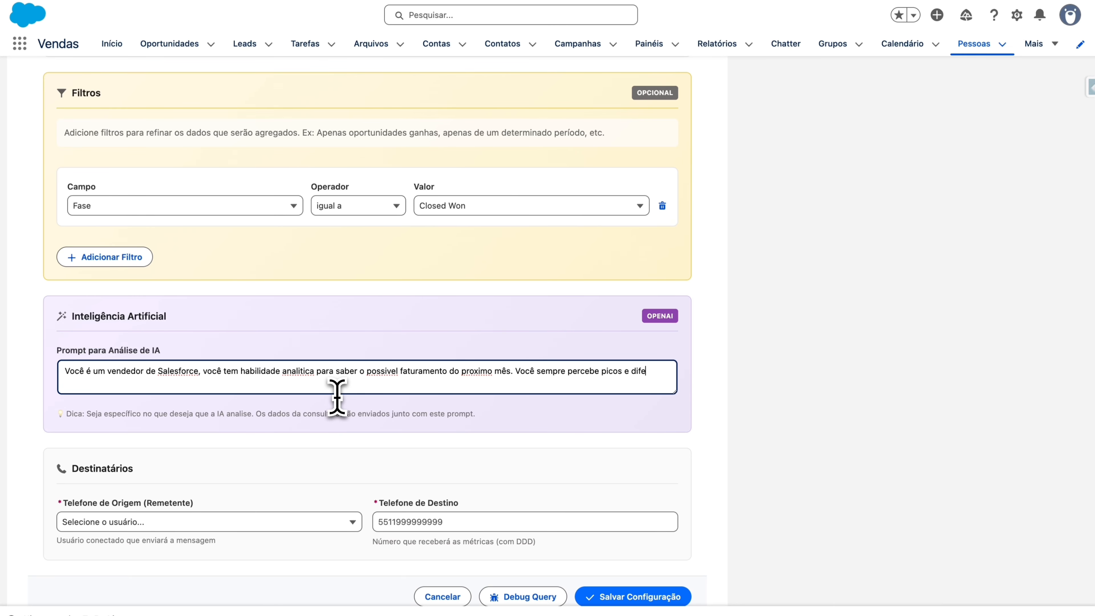
pyautogui.click(541, 447)
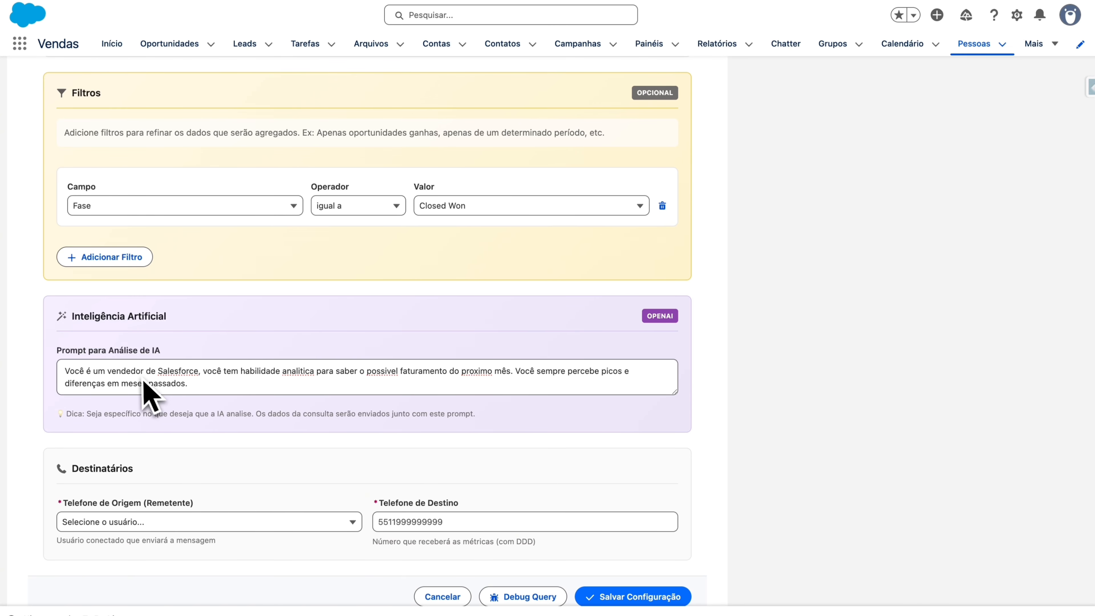
# Step: Enlarge the AI prompt box by dragging its corner handle taller
pyautogui.scroll(-2, 146, 388)
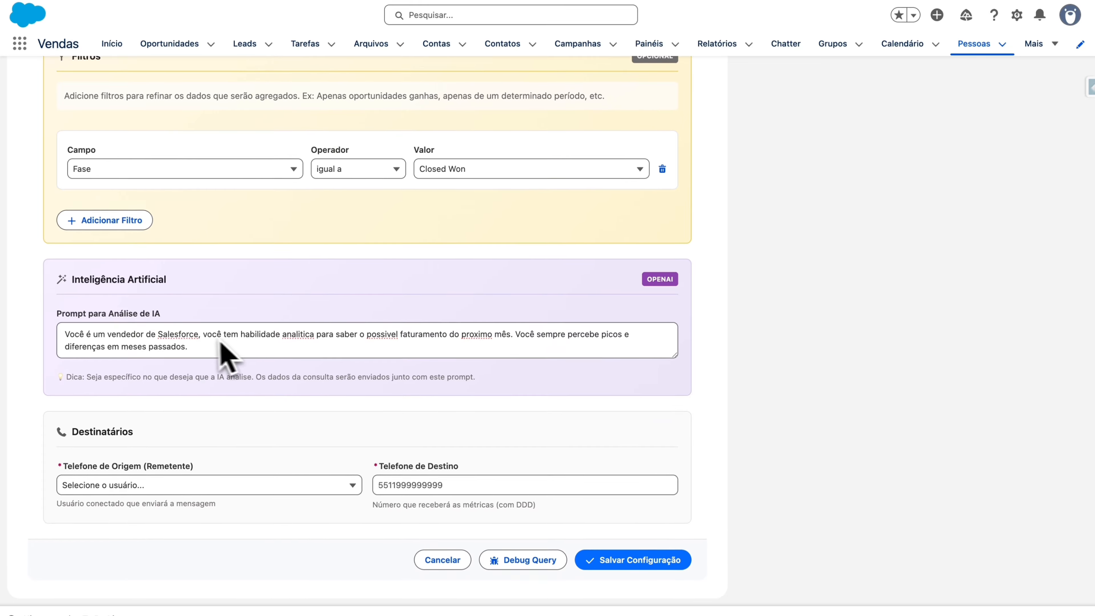
pyautogui.scroll(1, 232, 345)
pyautogui.moveTo(232, 347); pyautogui.dragTo(150, 321)
pyautogui.click(245, 300)
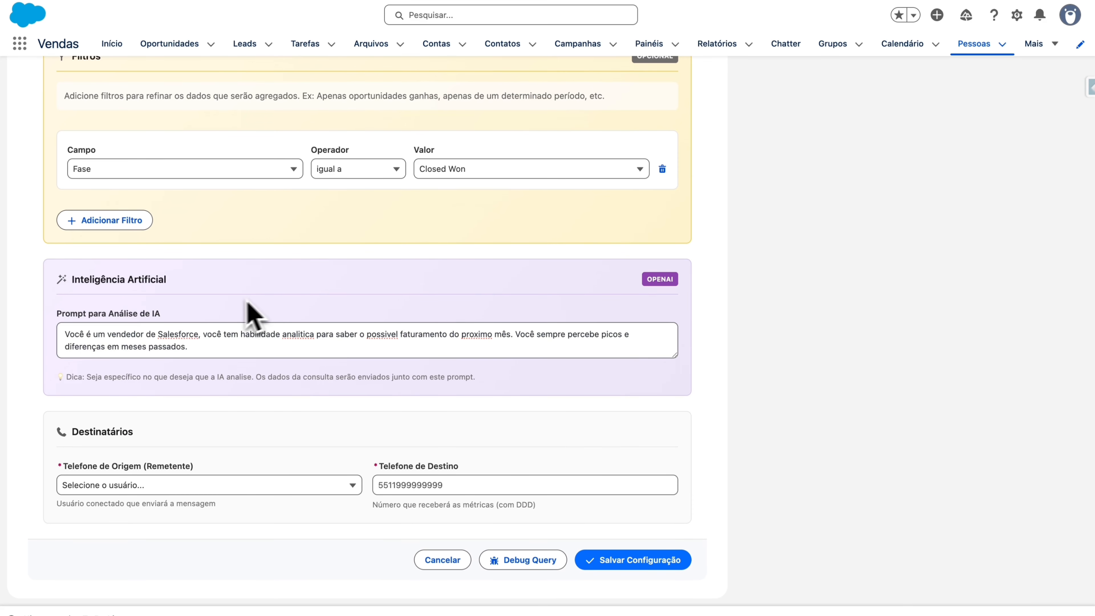
pyautogui.moveTo(62, 314); pyautogui.dragTo(316, 380)
pyautogui.moveTo(673, 355); pyautogui.dragTo(674, 473)
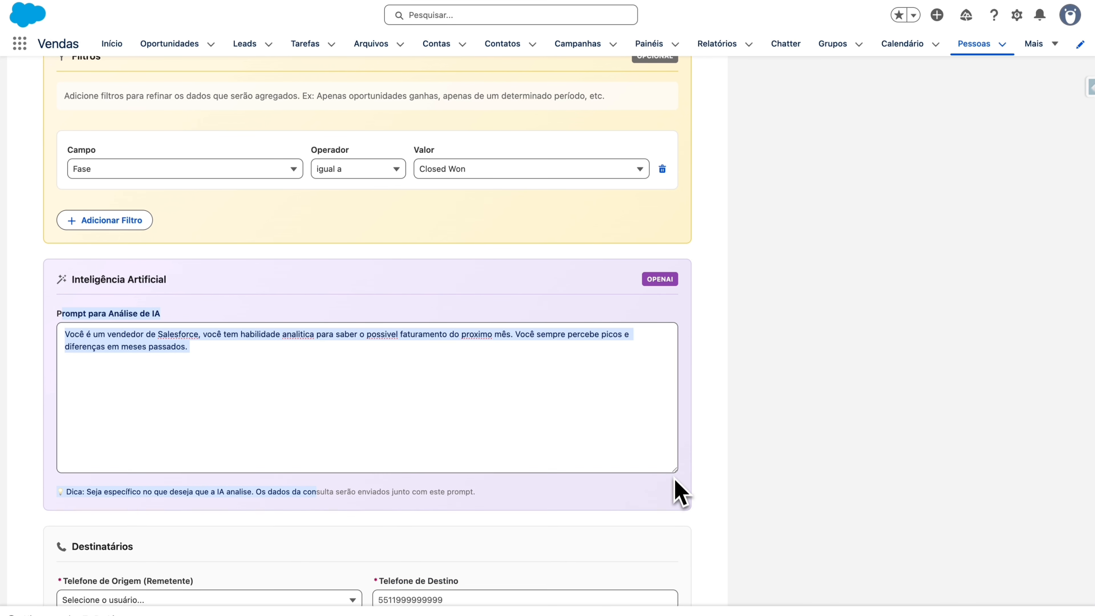
pyautogui.click(758, 415)
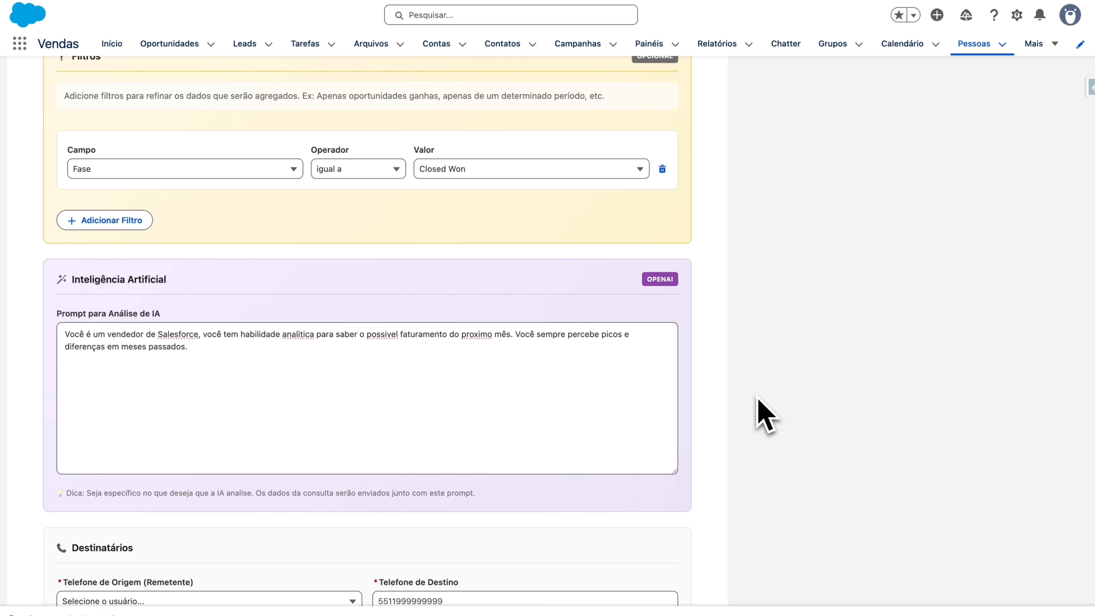
pyautogui.scroll(-3, 758, 399)
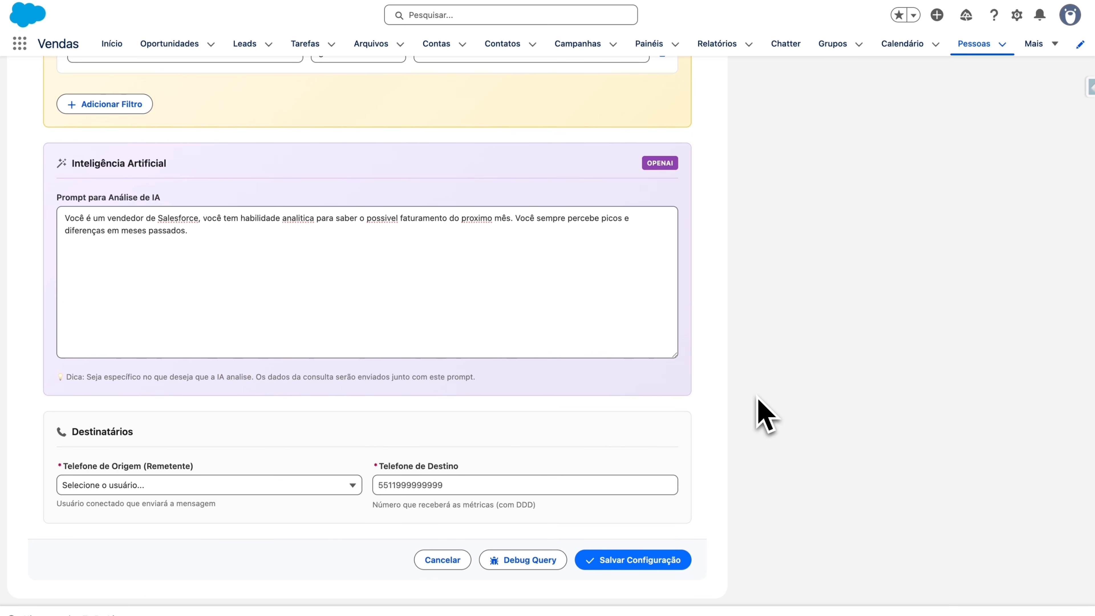
# Step: Set the connected user as Telefone de Origem, enter the user's own number as destination, and save
pyautogui.tripleClick(129, 466)
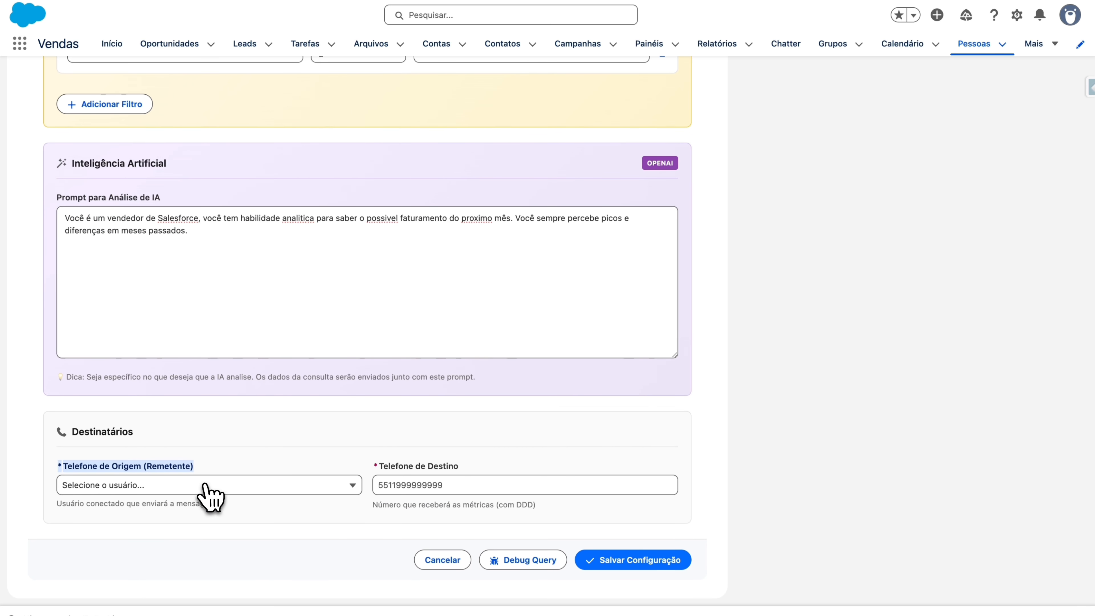
pyautogui.click(204, 484)
pyautogui.click(202, 509)
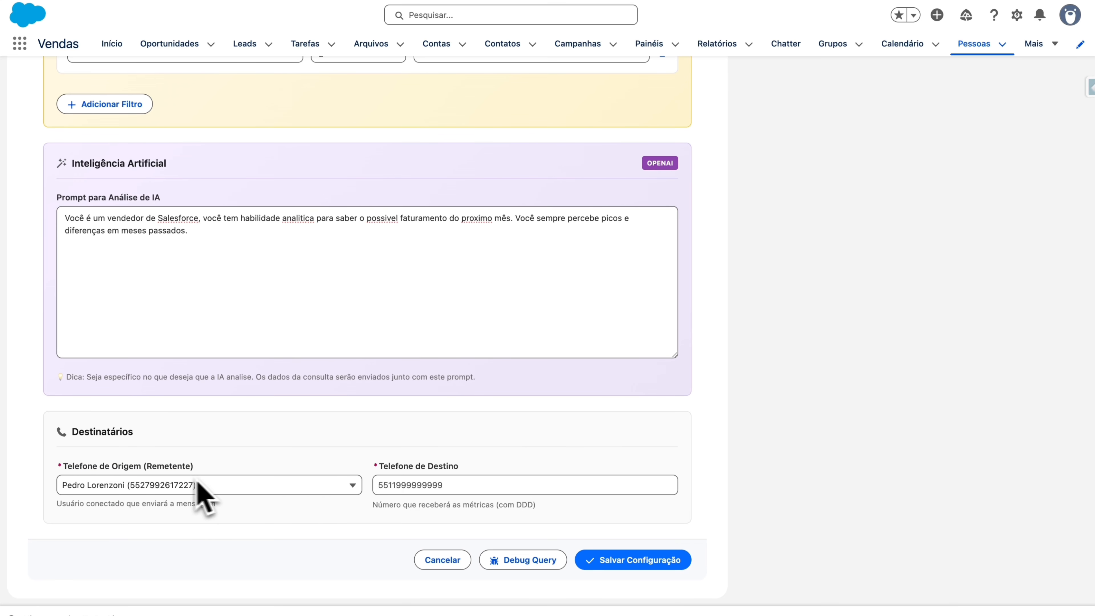
pyautogui.tripleClick(487, 484)
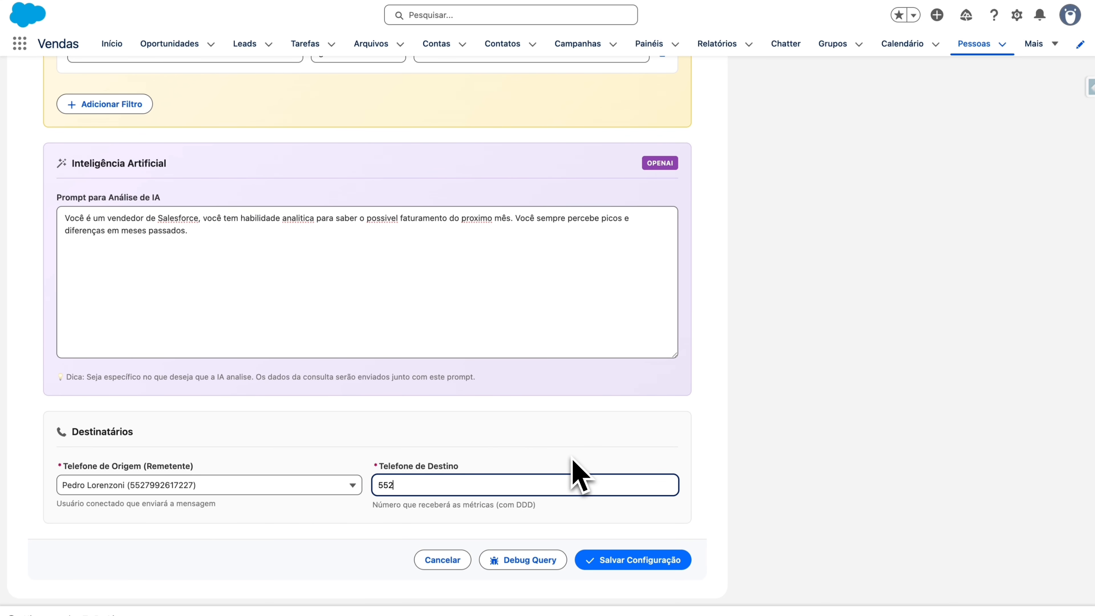
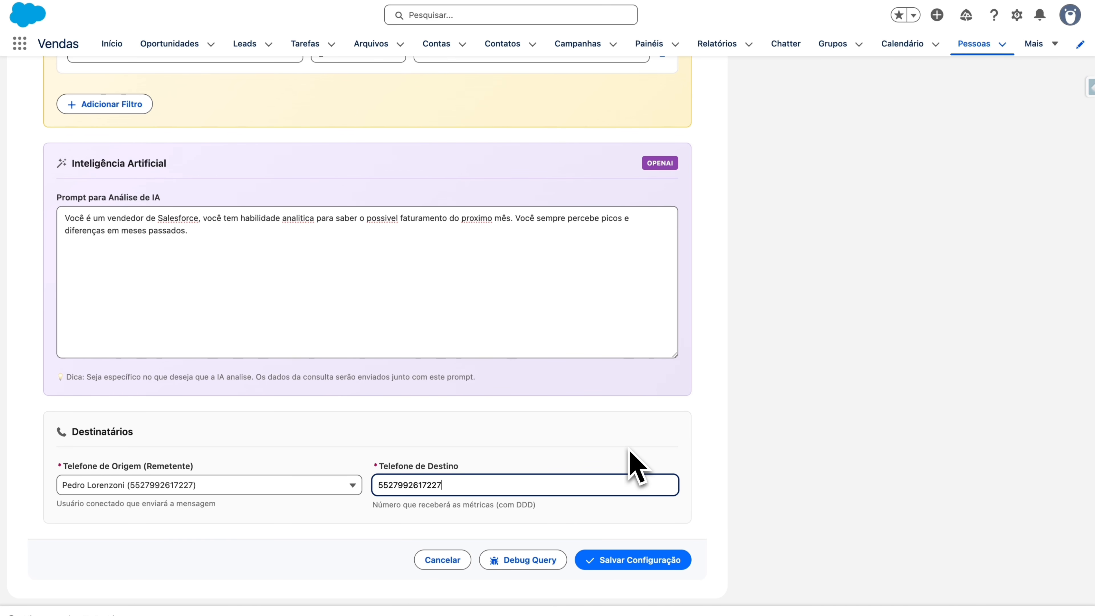
pyautogui.click(679, 565)
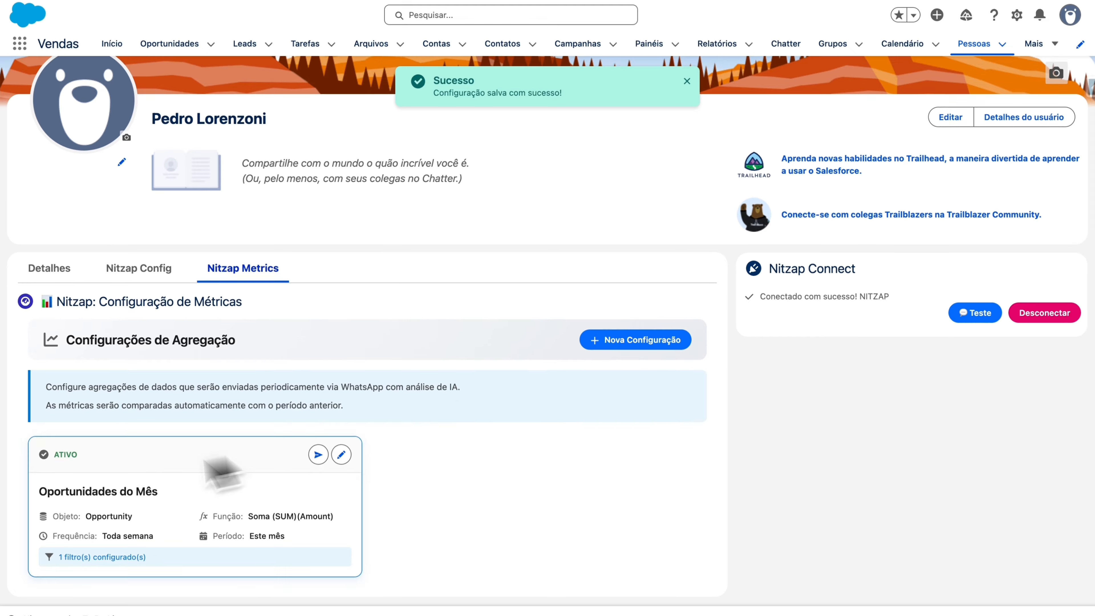
# Step: Reopen the saved Oportunidades do Mês card to review its stored settings
pyautogui.moveTo(49, 457); pyautogui.dragTo(258, 570)
pyautogui.click(341, 456)
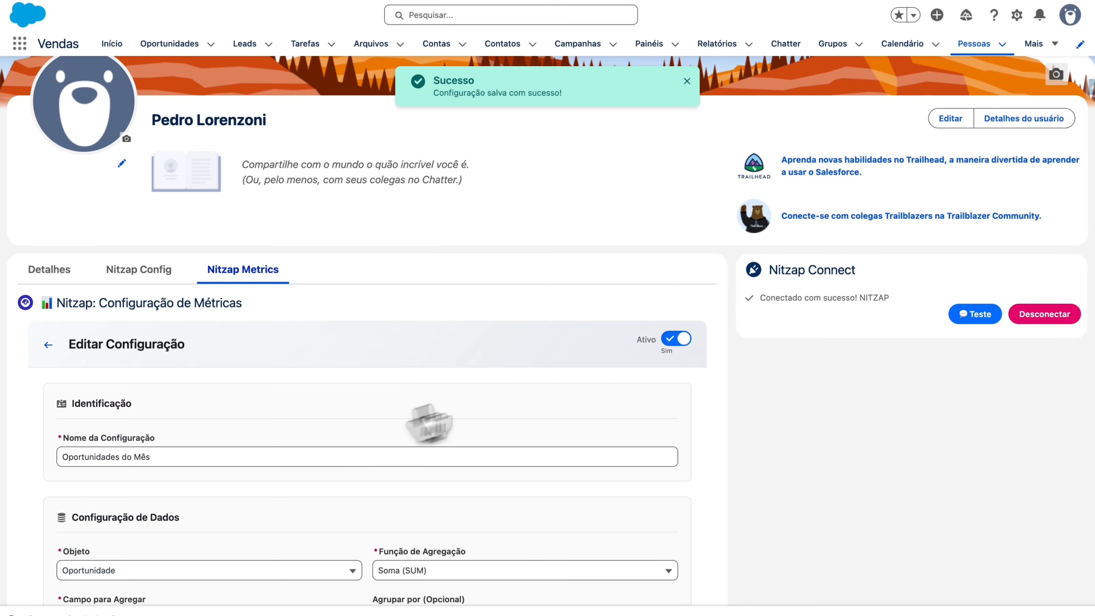
pyautogui.scroll(-8, 363, 496)
pyautogui.scroll(-10, 362, 544)
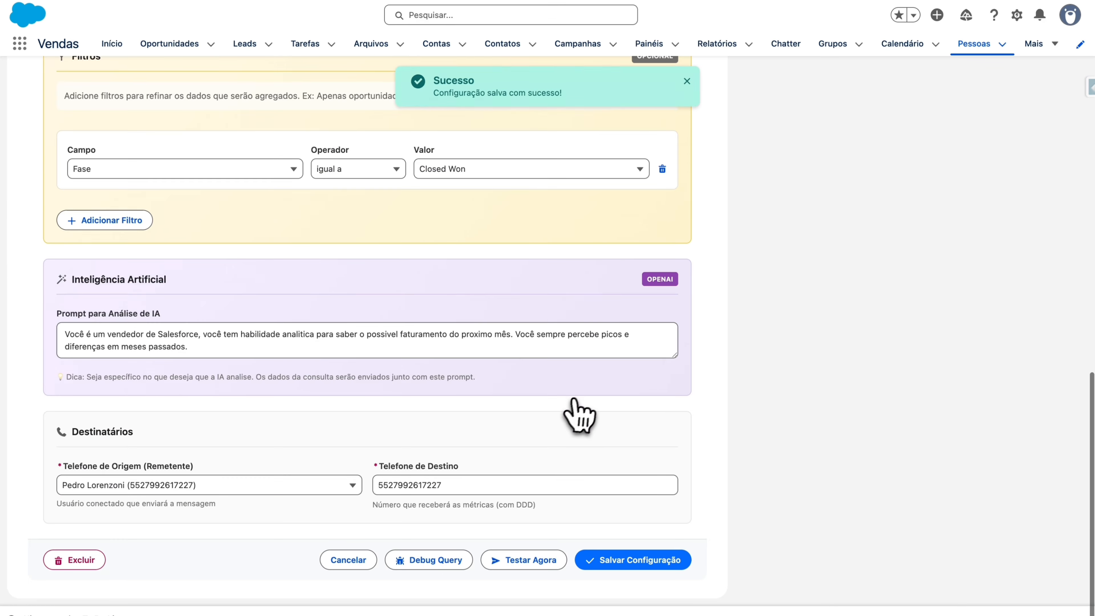
pyautogui.scroll(7, 582, 408)
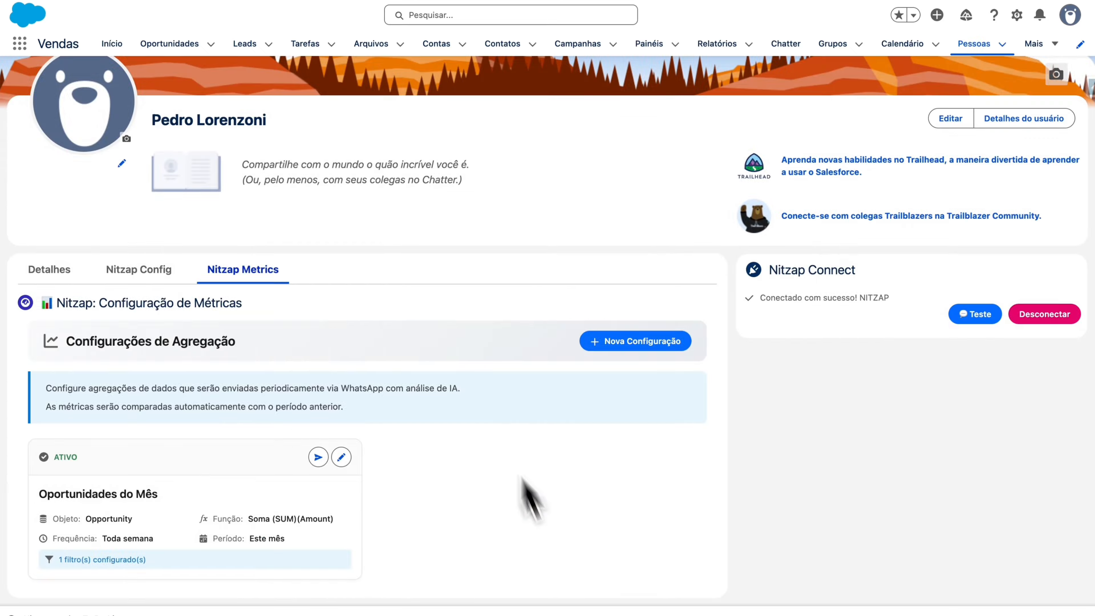